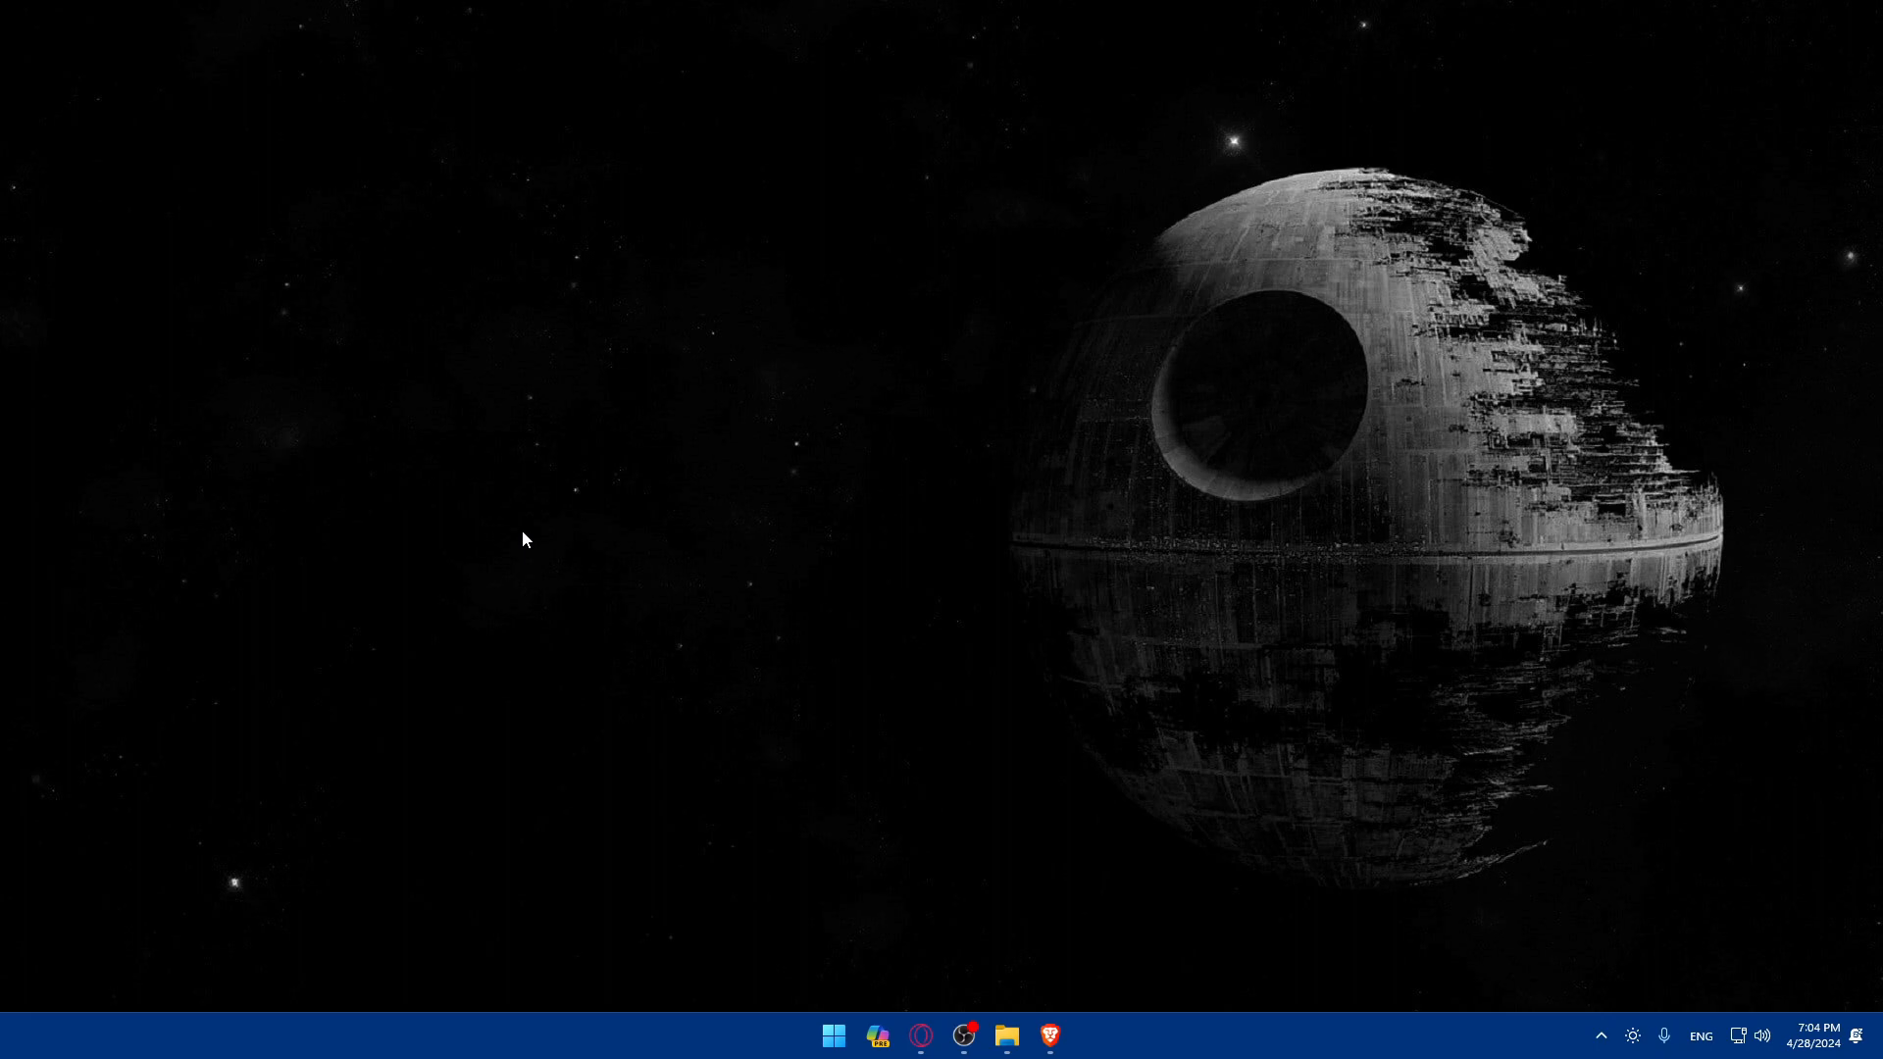
Switch to the Brave browser and load the Google Ads site at ads.google.com.
left_click(1050, 1035)
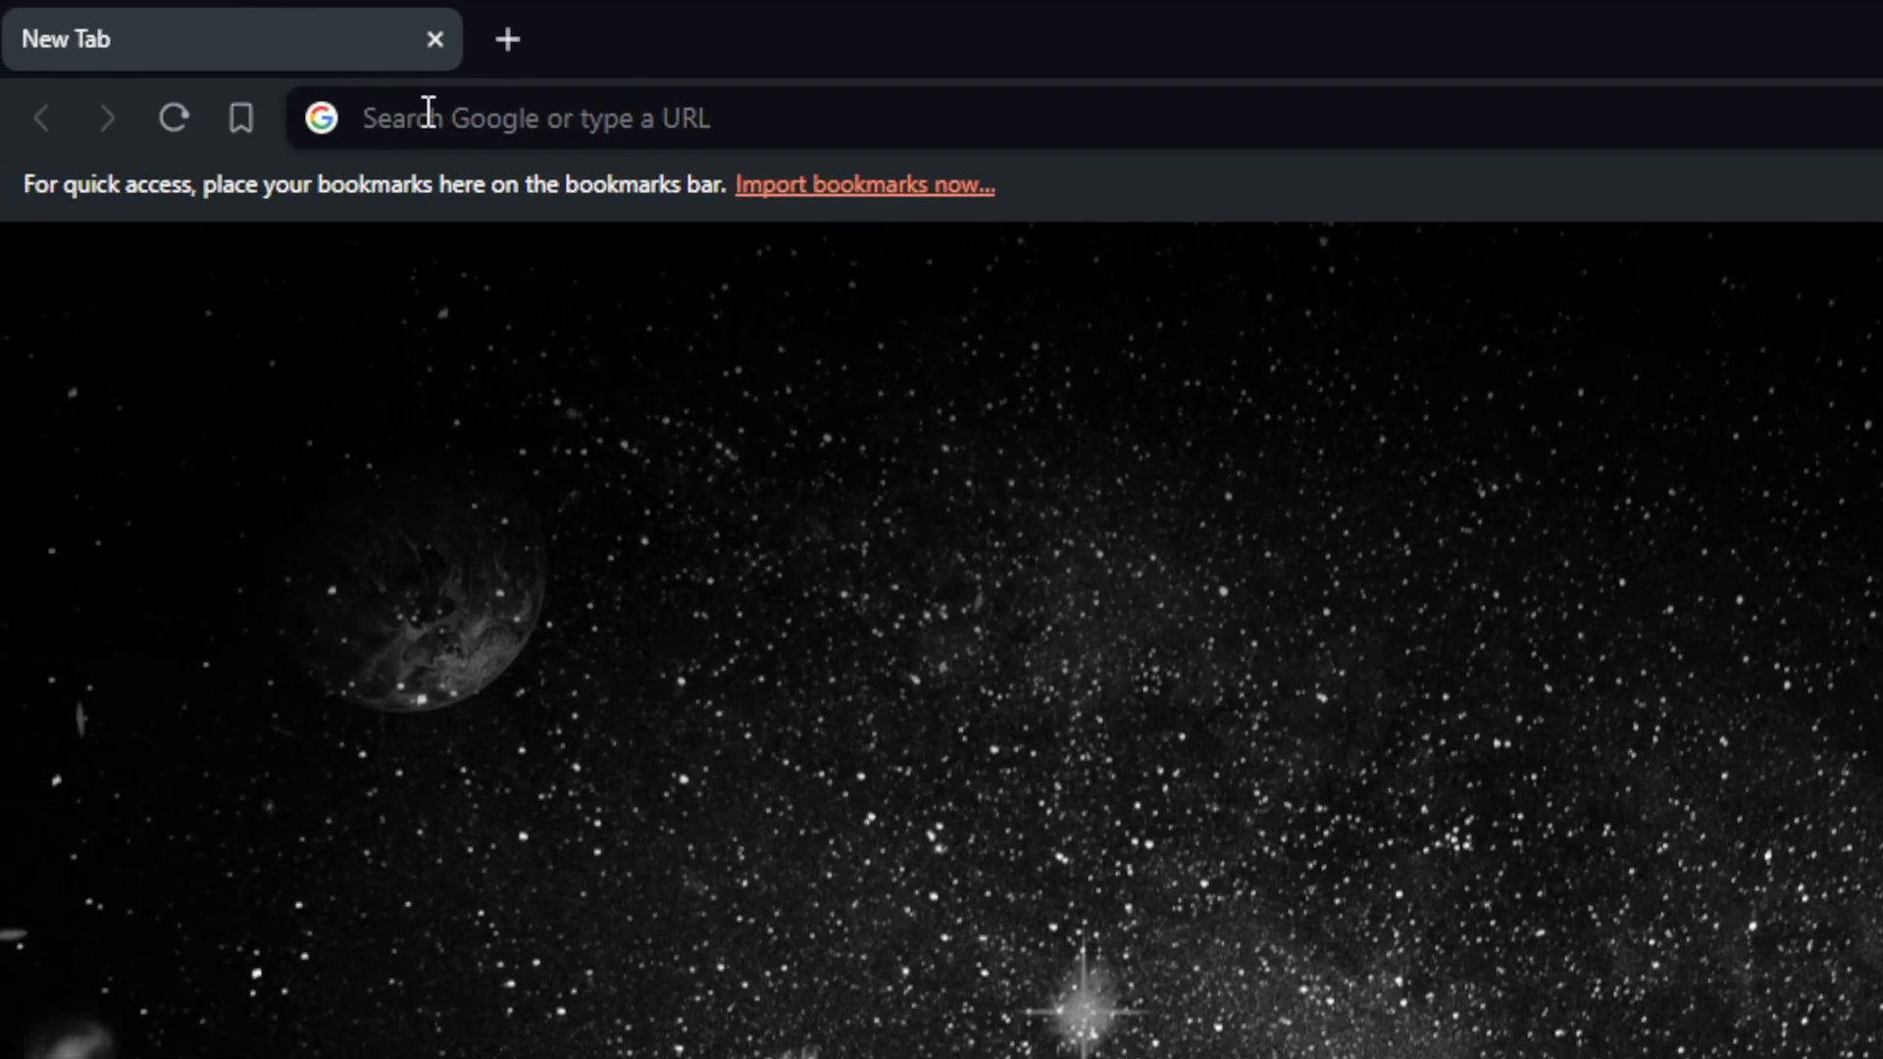
left_click(429, 116)
type("ads")
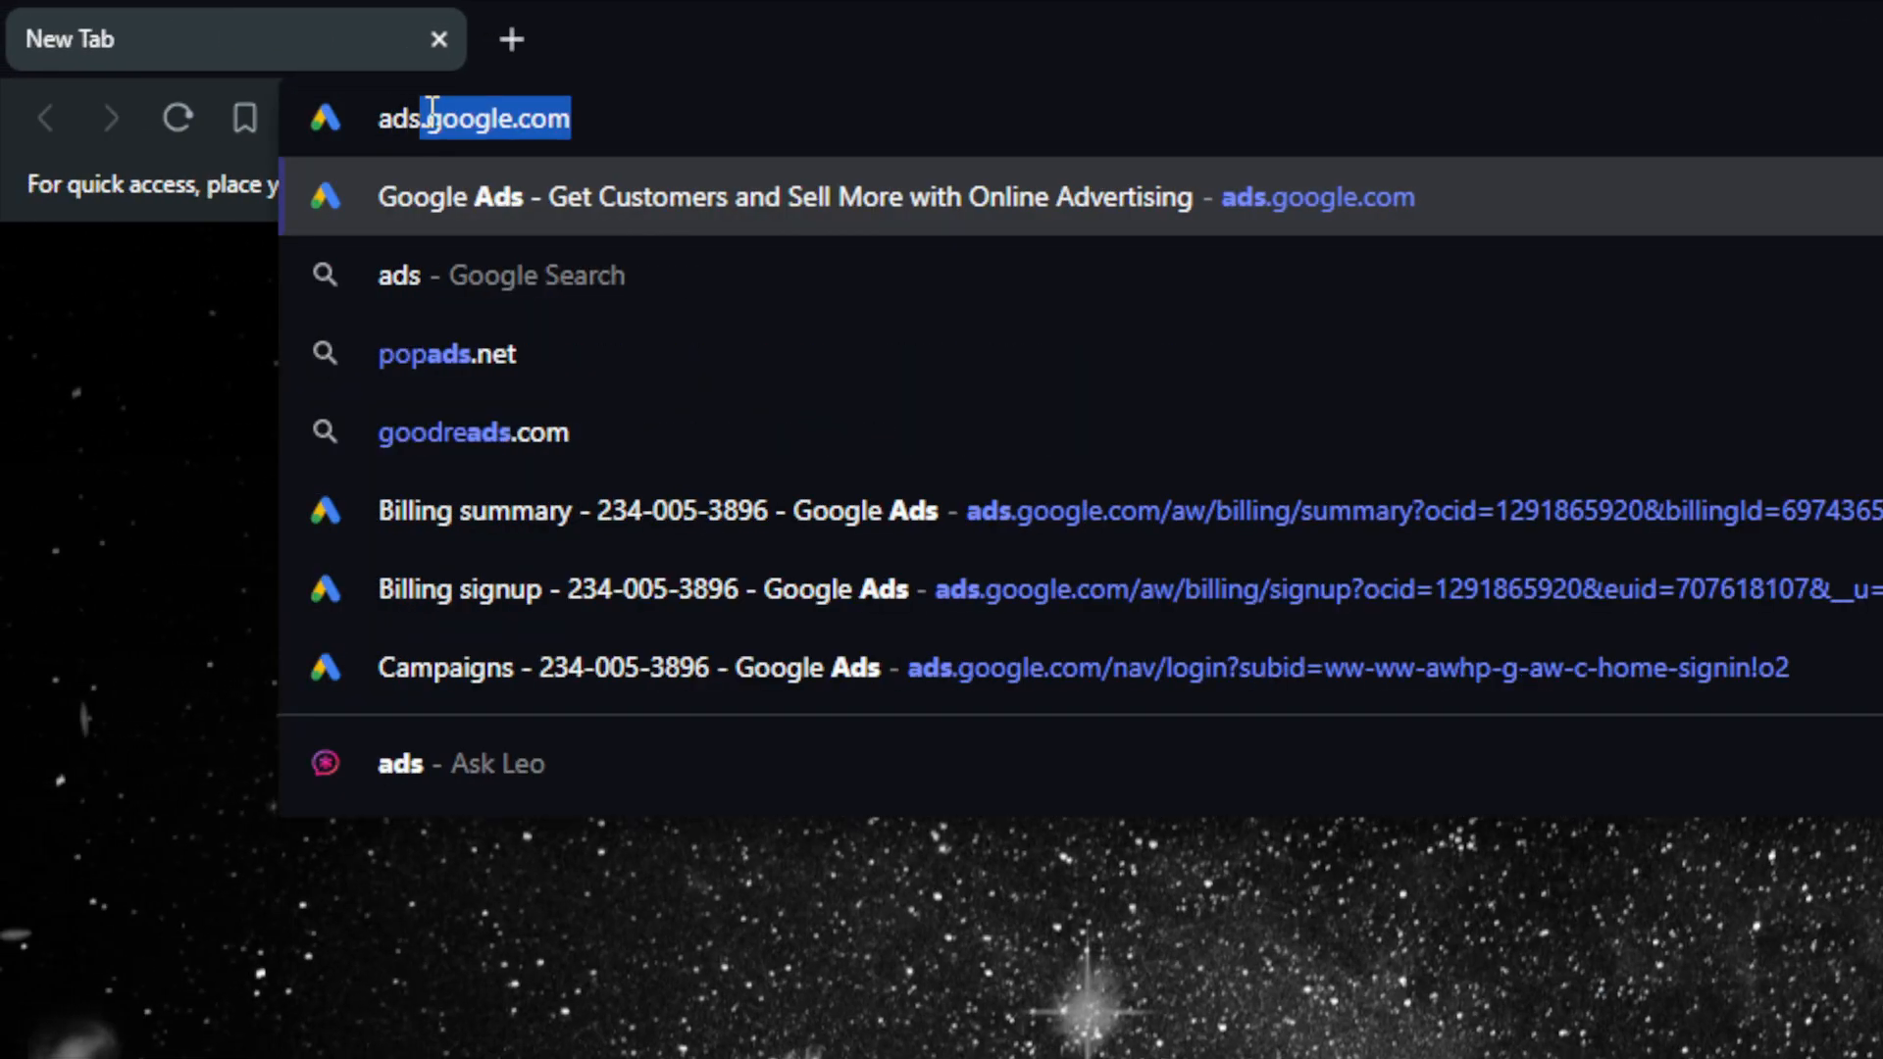
type(".google.com")
key("Return")
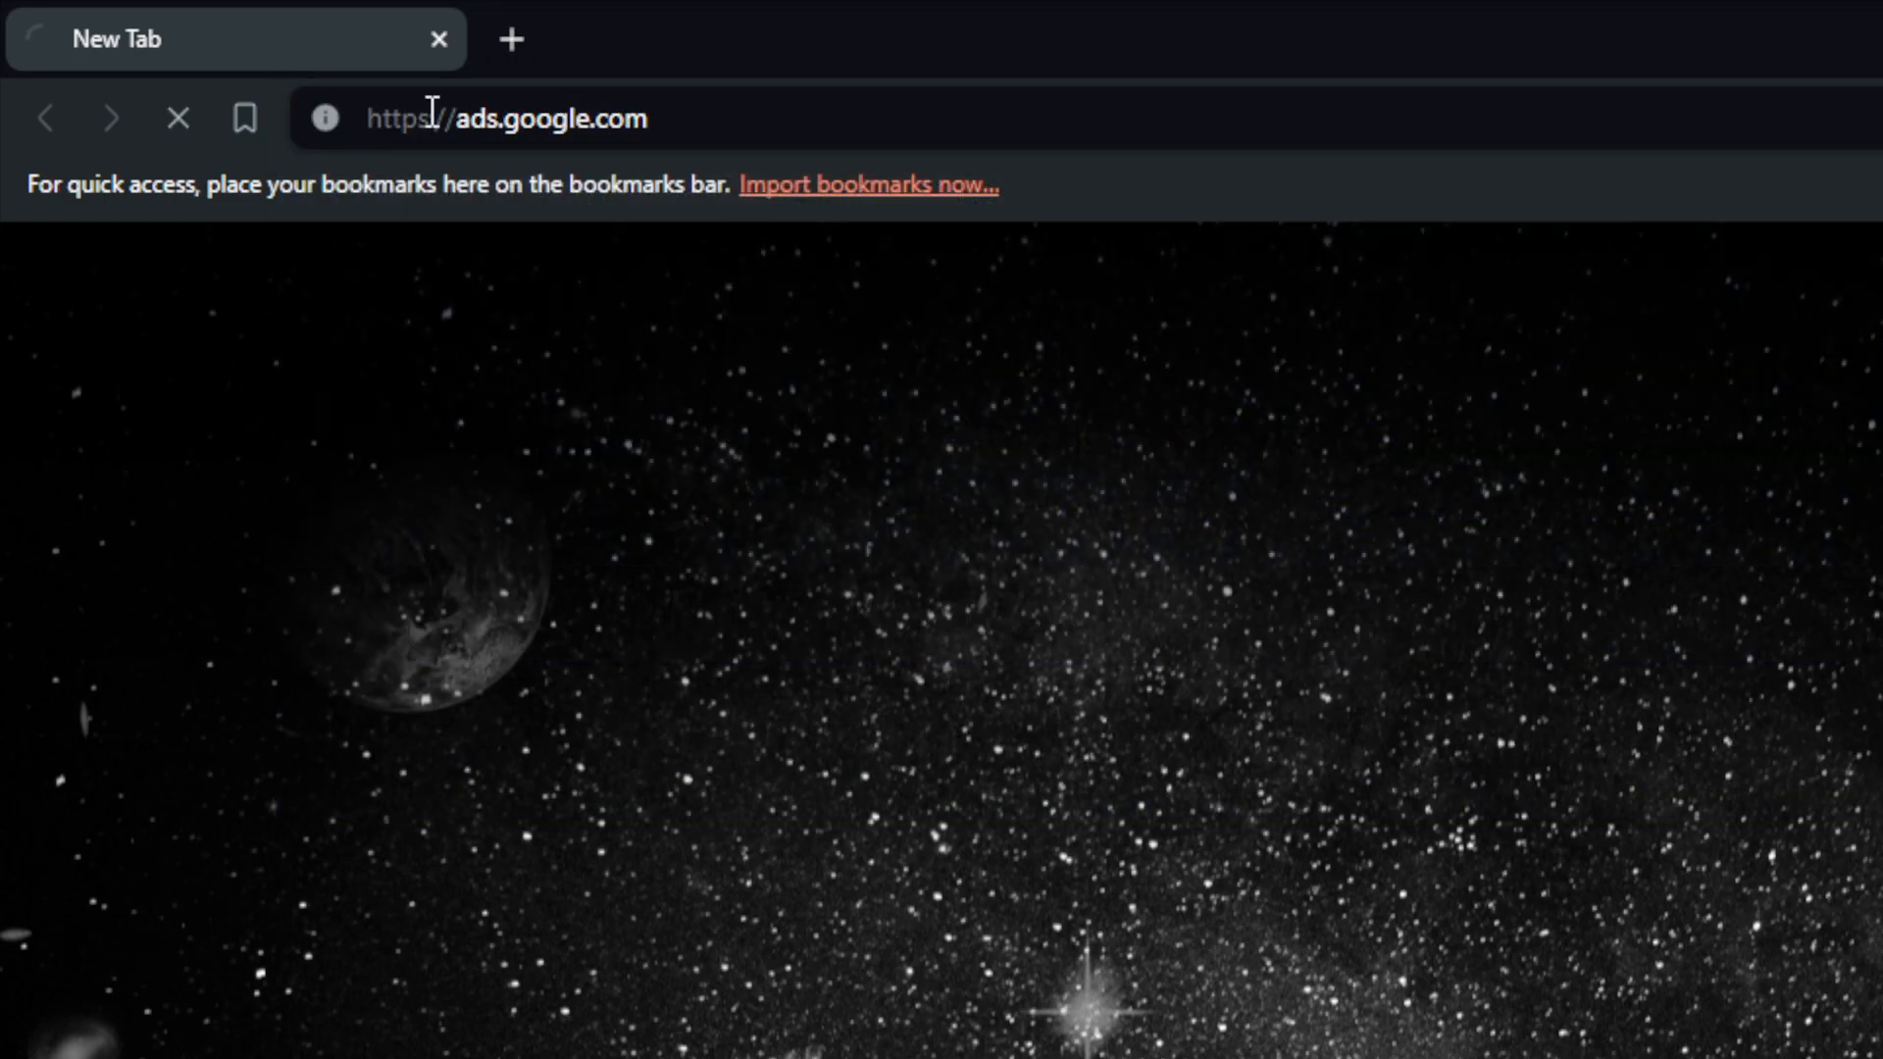
Load Google Analytics at analytics.google.com in a new browser tab.
key("ctrl+t")
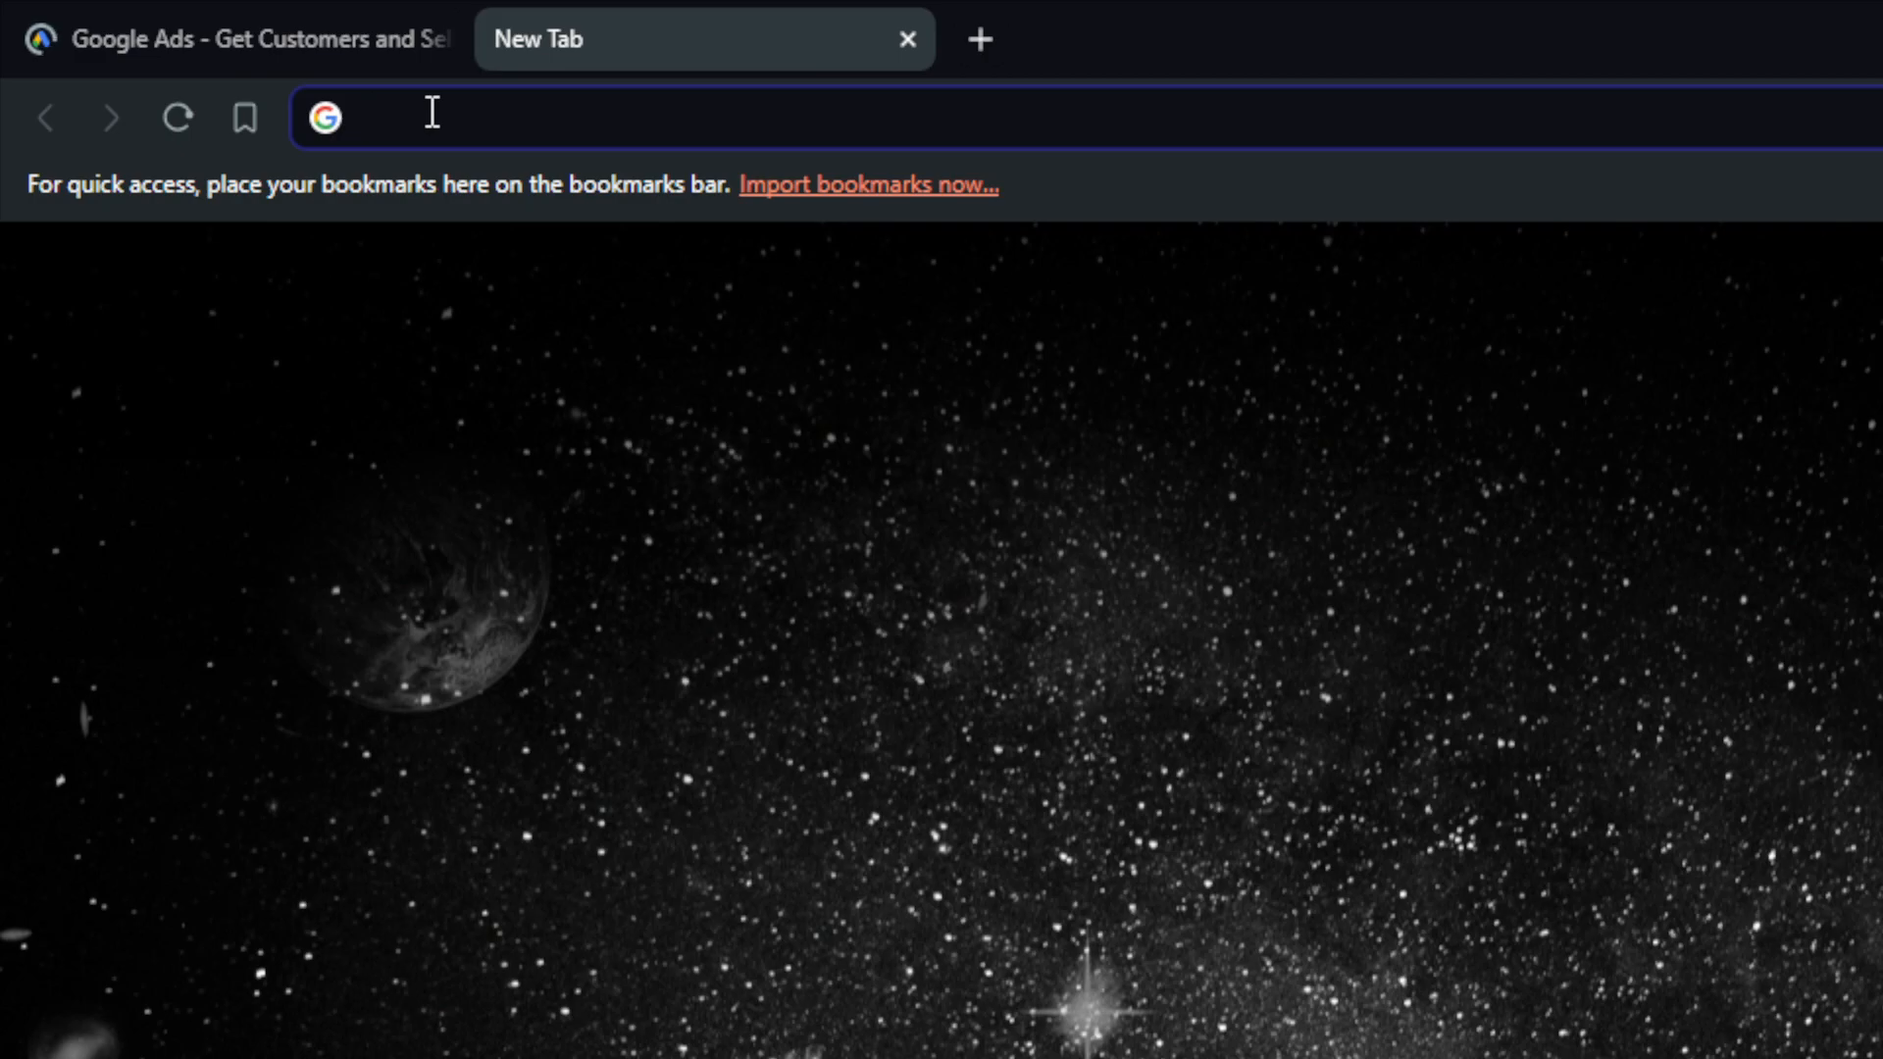
type("analy")
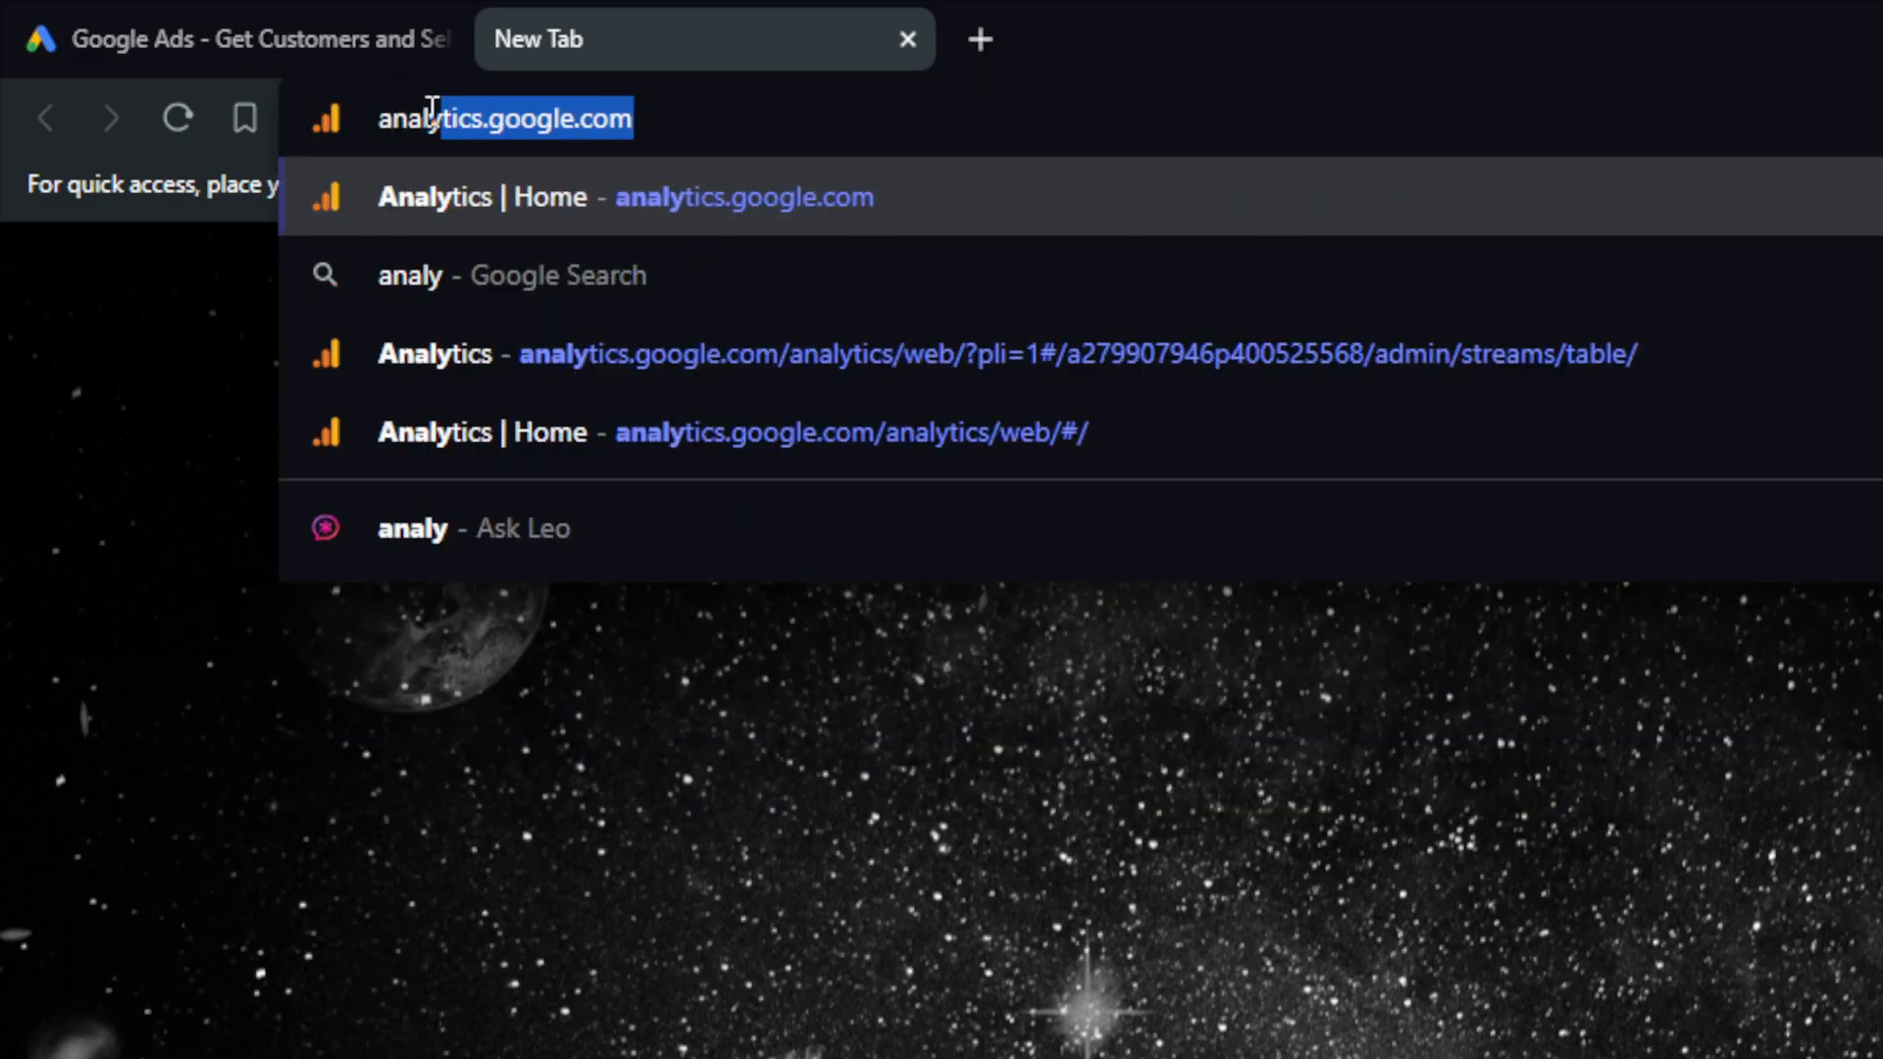
type("tics")
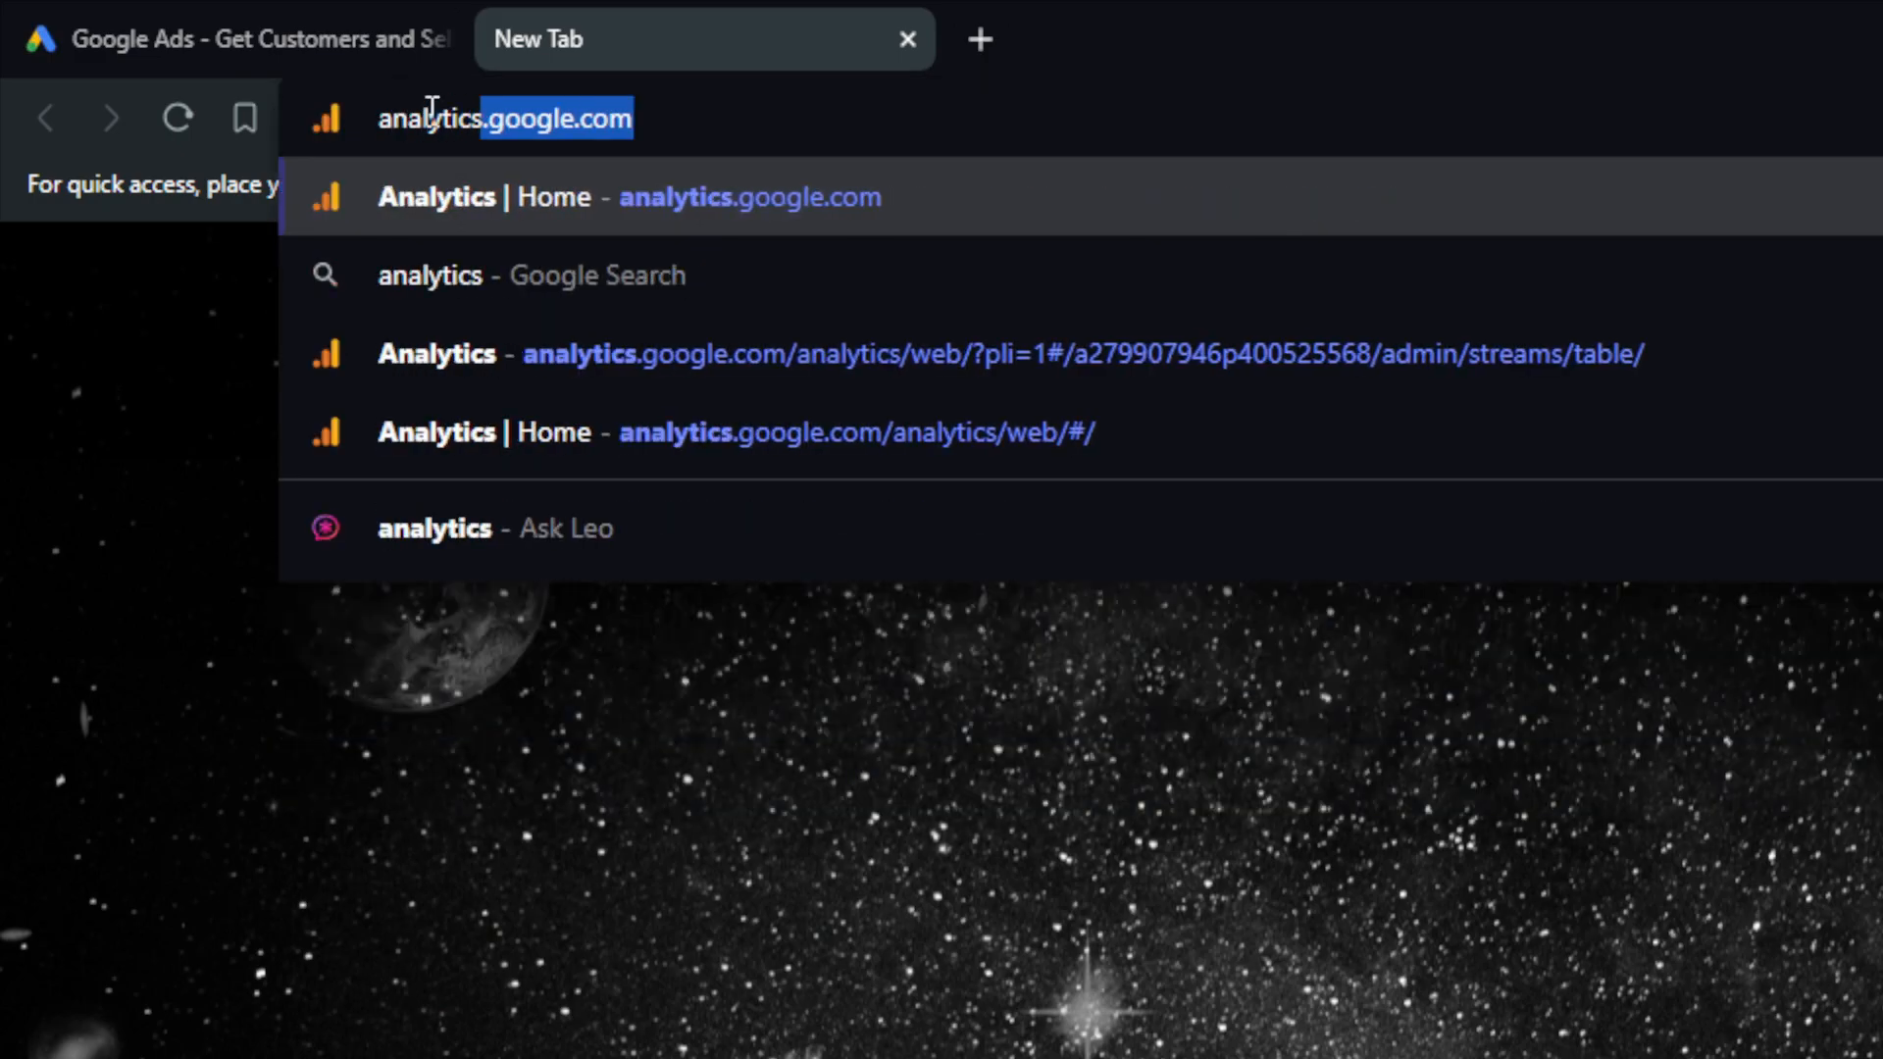
type(".google.com")
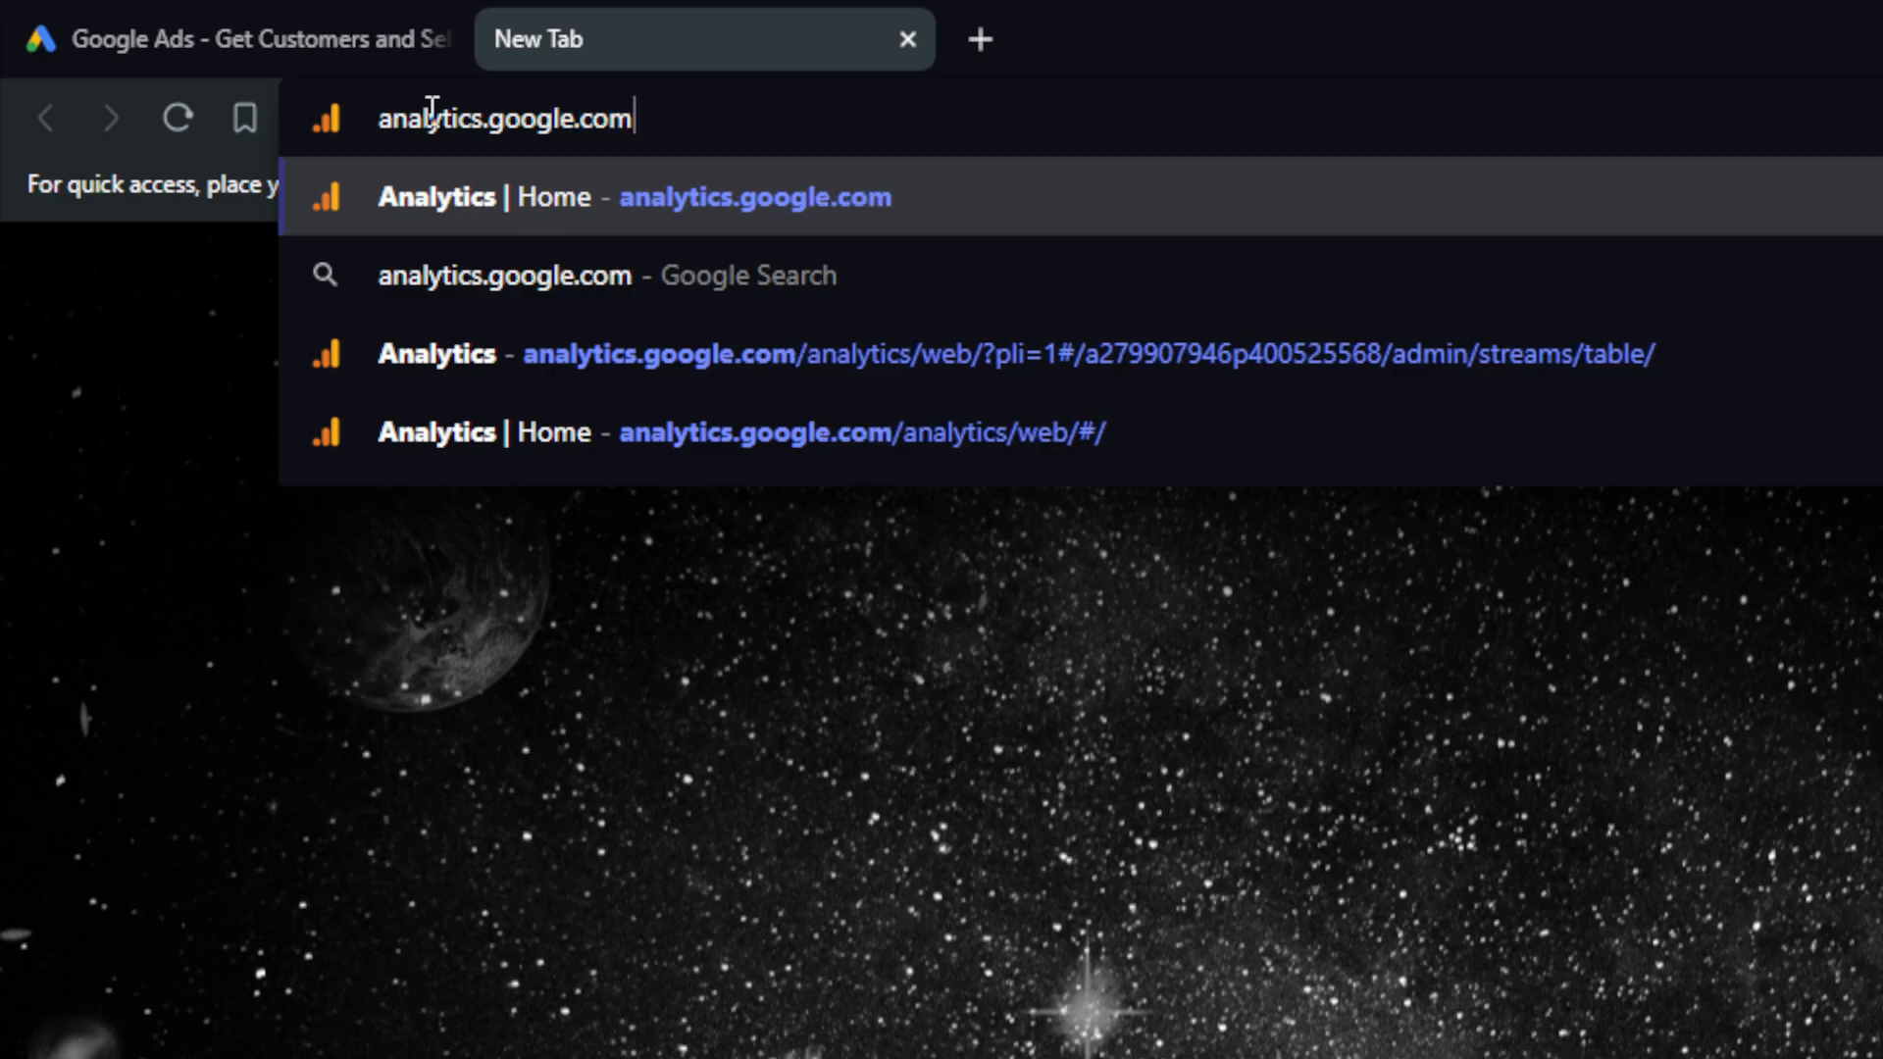
key("Return")
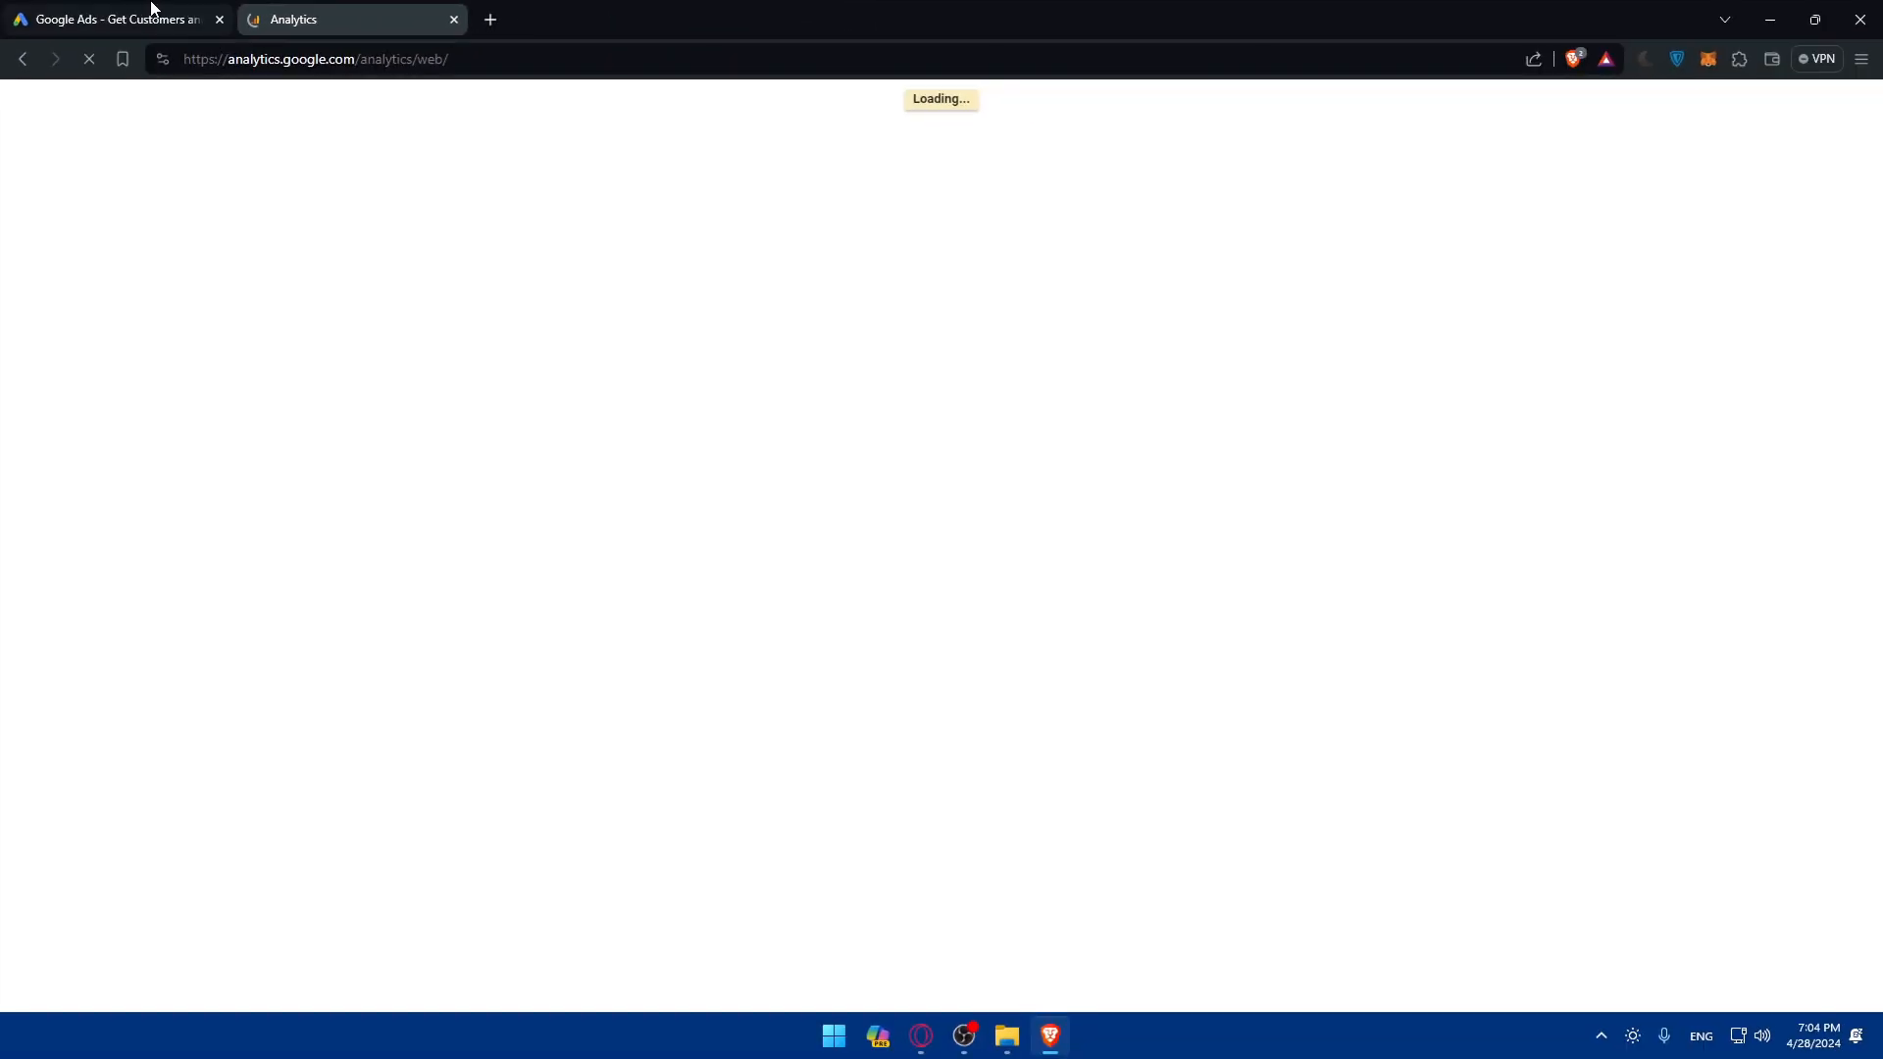
Sign in to the Google Ads account from the Google Ads home page.
left_click(150, 6)
left_click(317, 6)
left_click(142, 6)
left_click(287, 6)
left_click(140, 6)
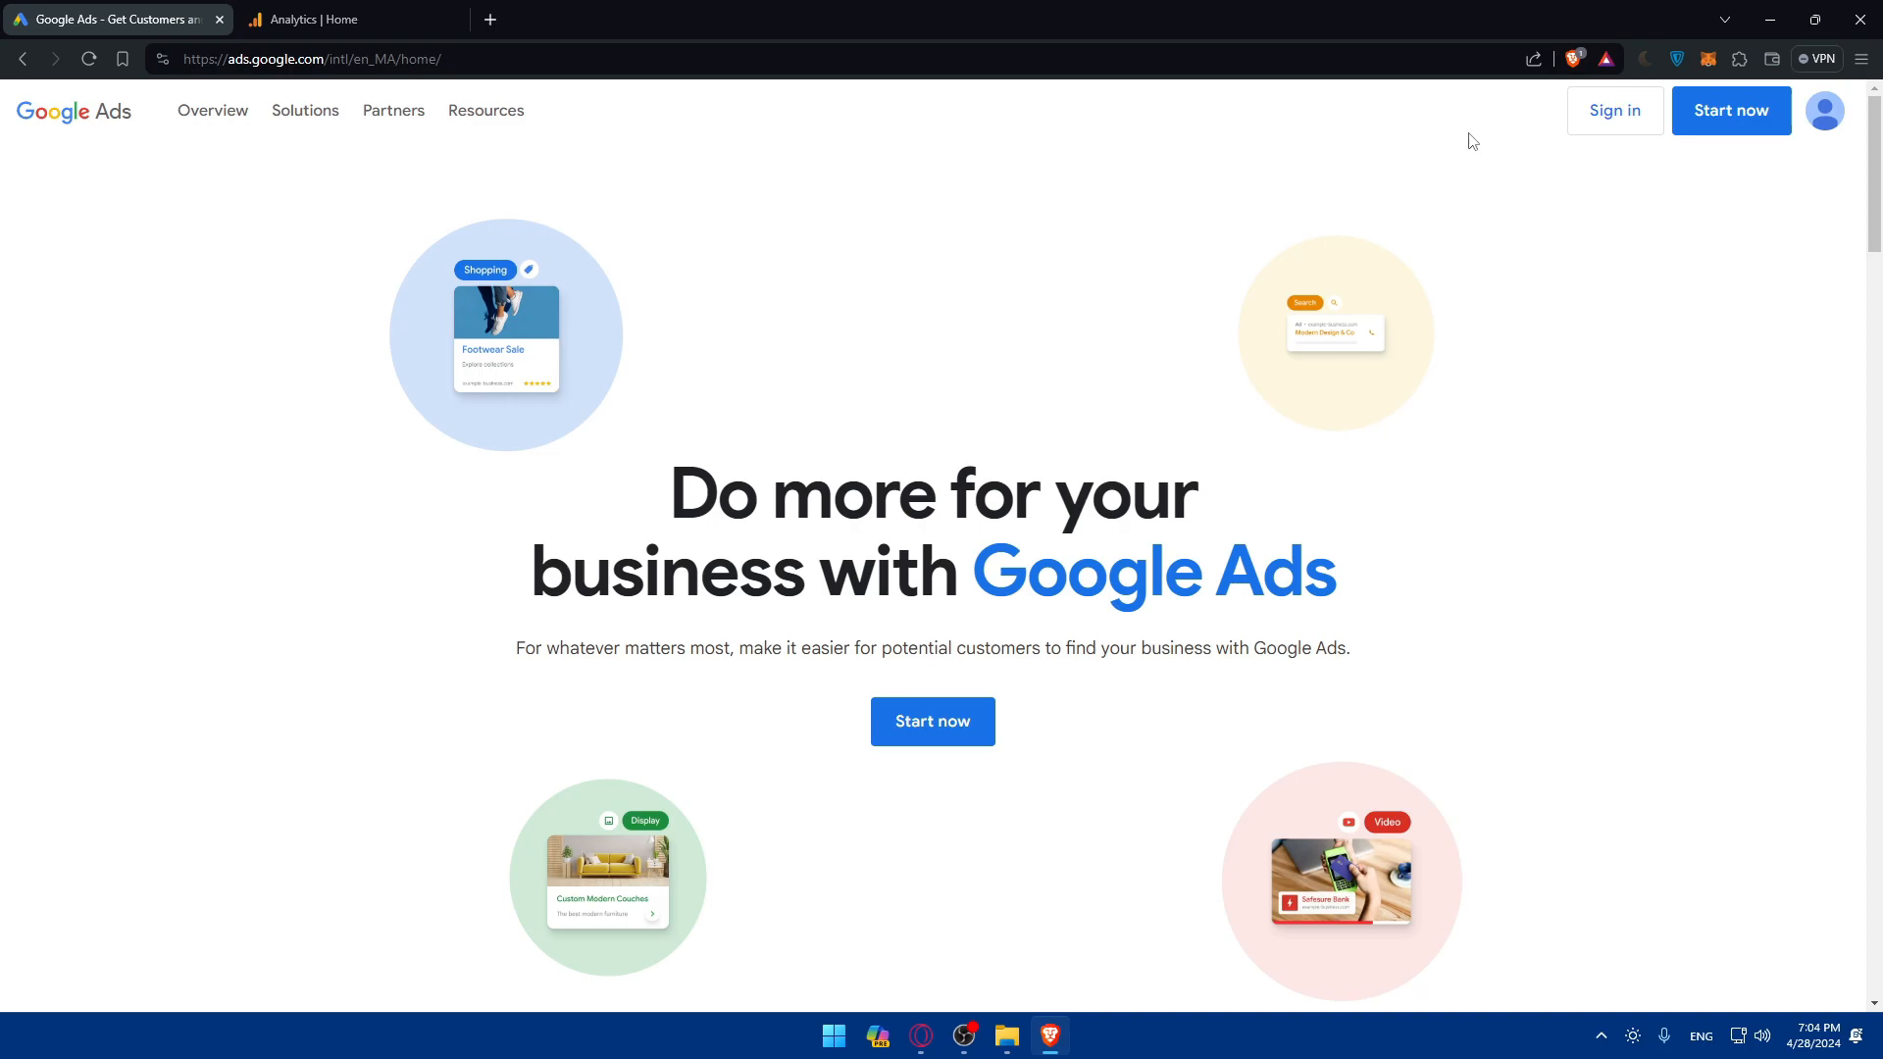
left_click(1593, 125)
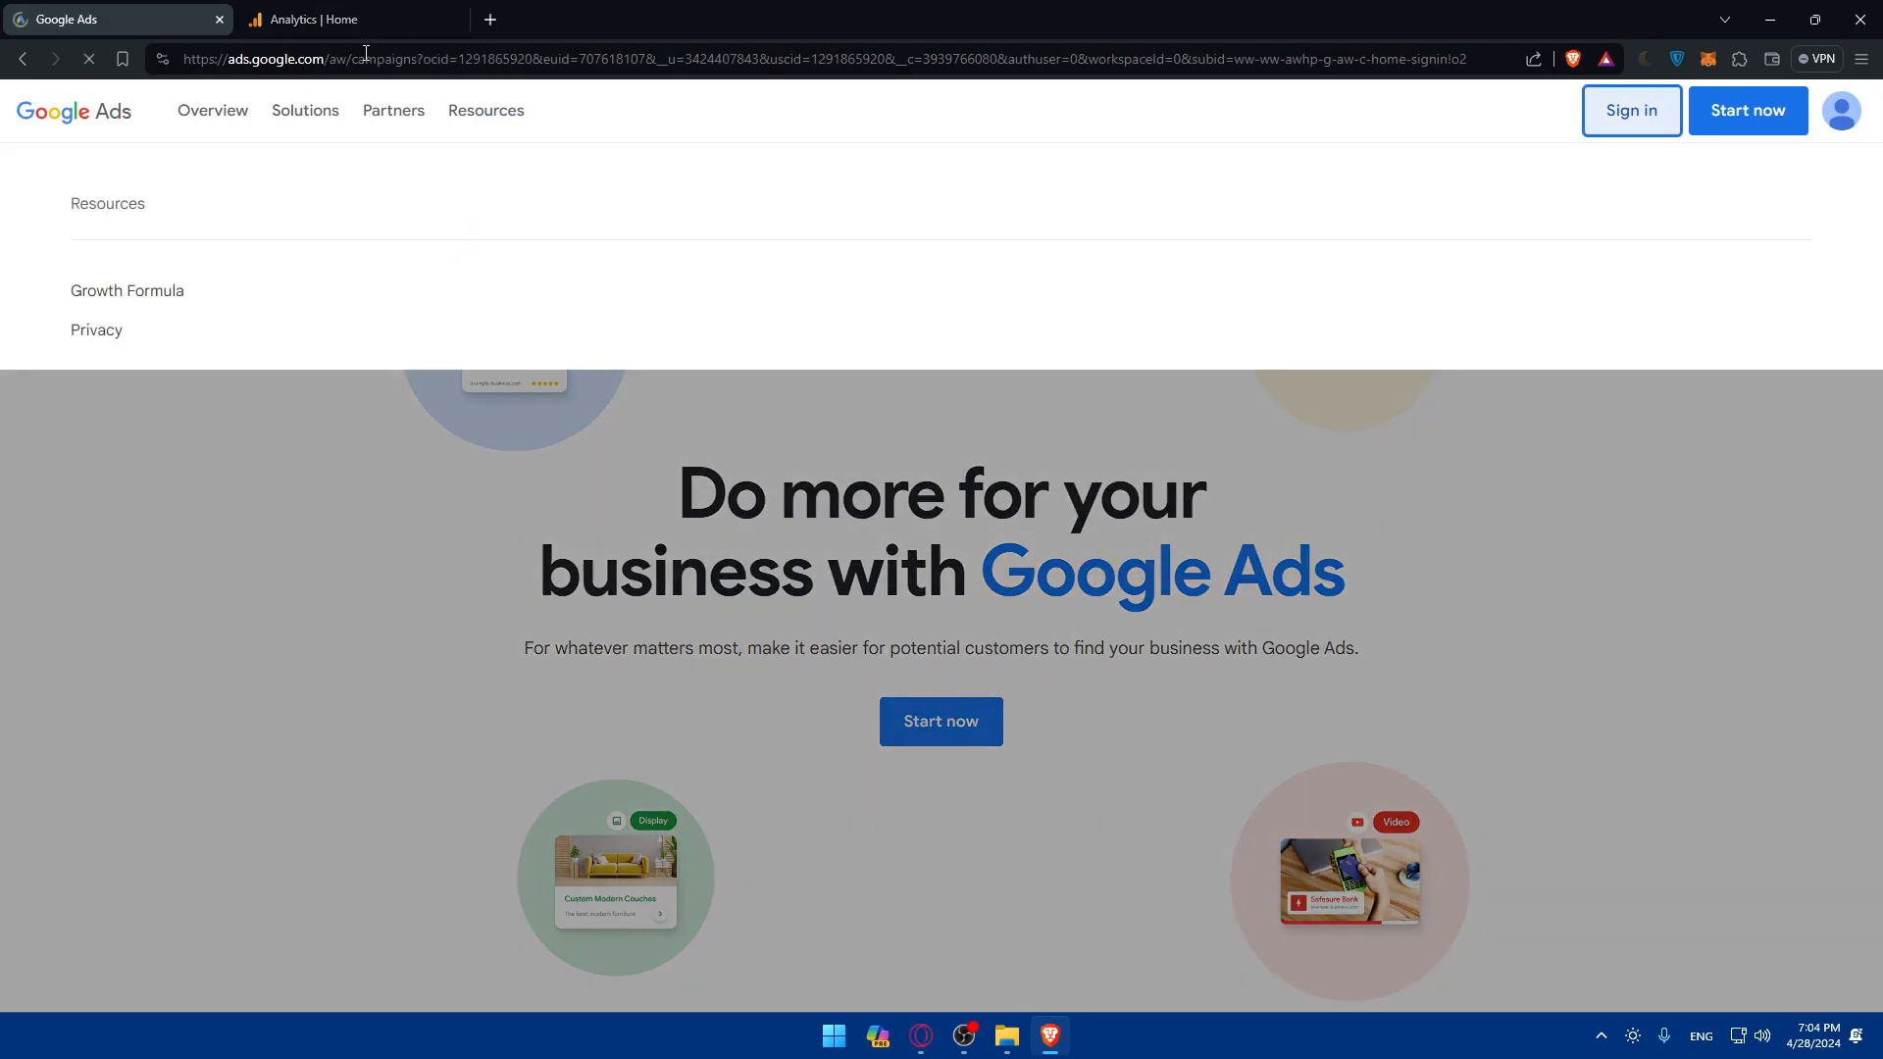
left_click(354, 9)
left_click(157, 14)
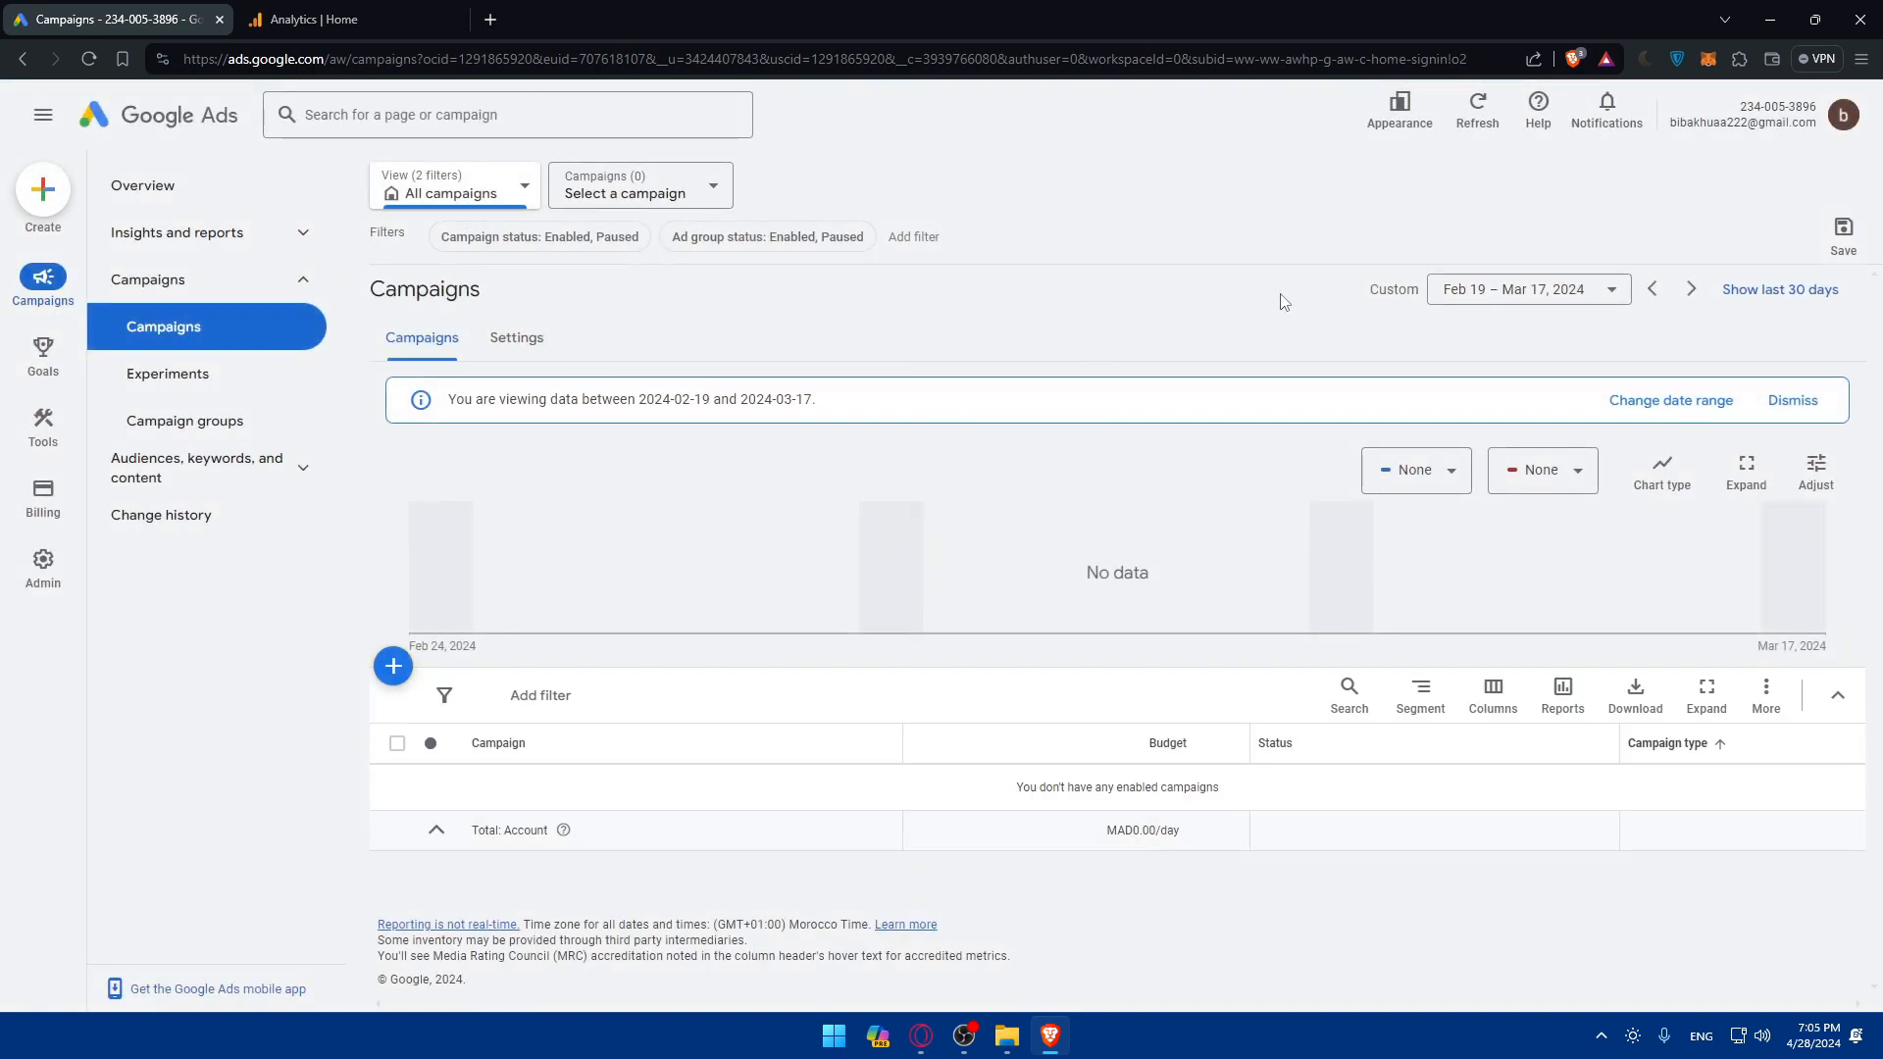
left_click(294, 12)
left_click(128, 12)
left_click(287, 12)
left_click(137, 12)
left_click(298, 10)
left_click(147, 9)
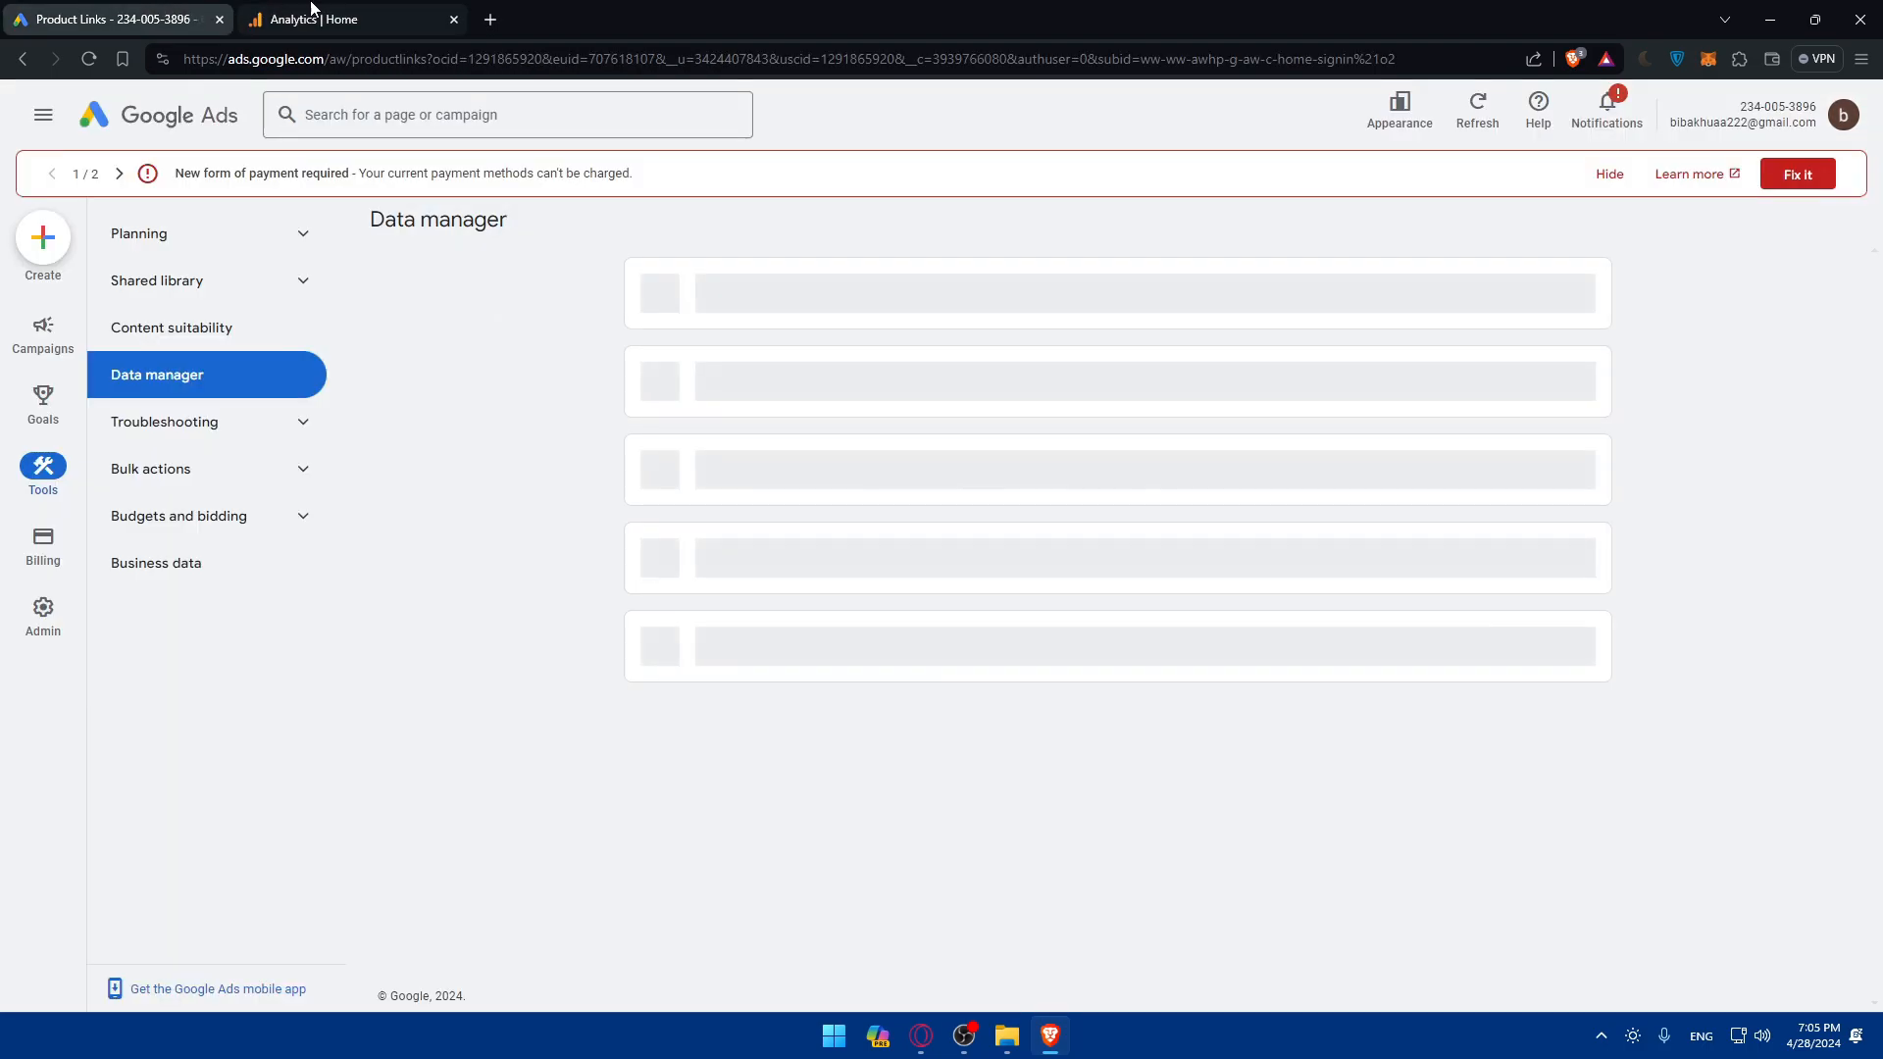
left_click(311, 10)
left_click(157, 14)
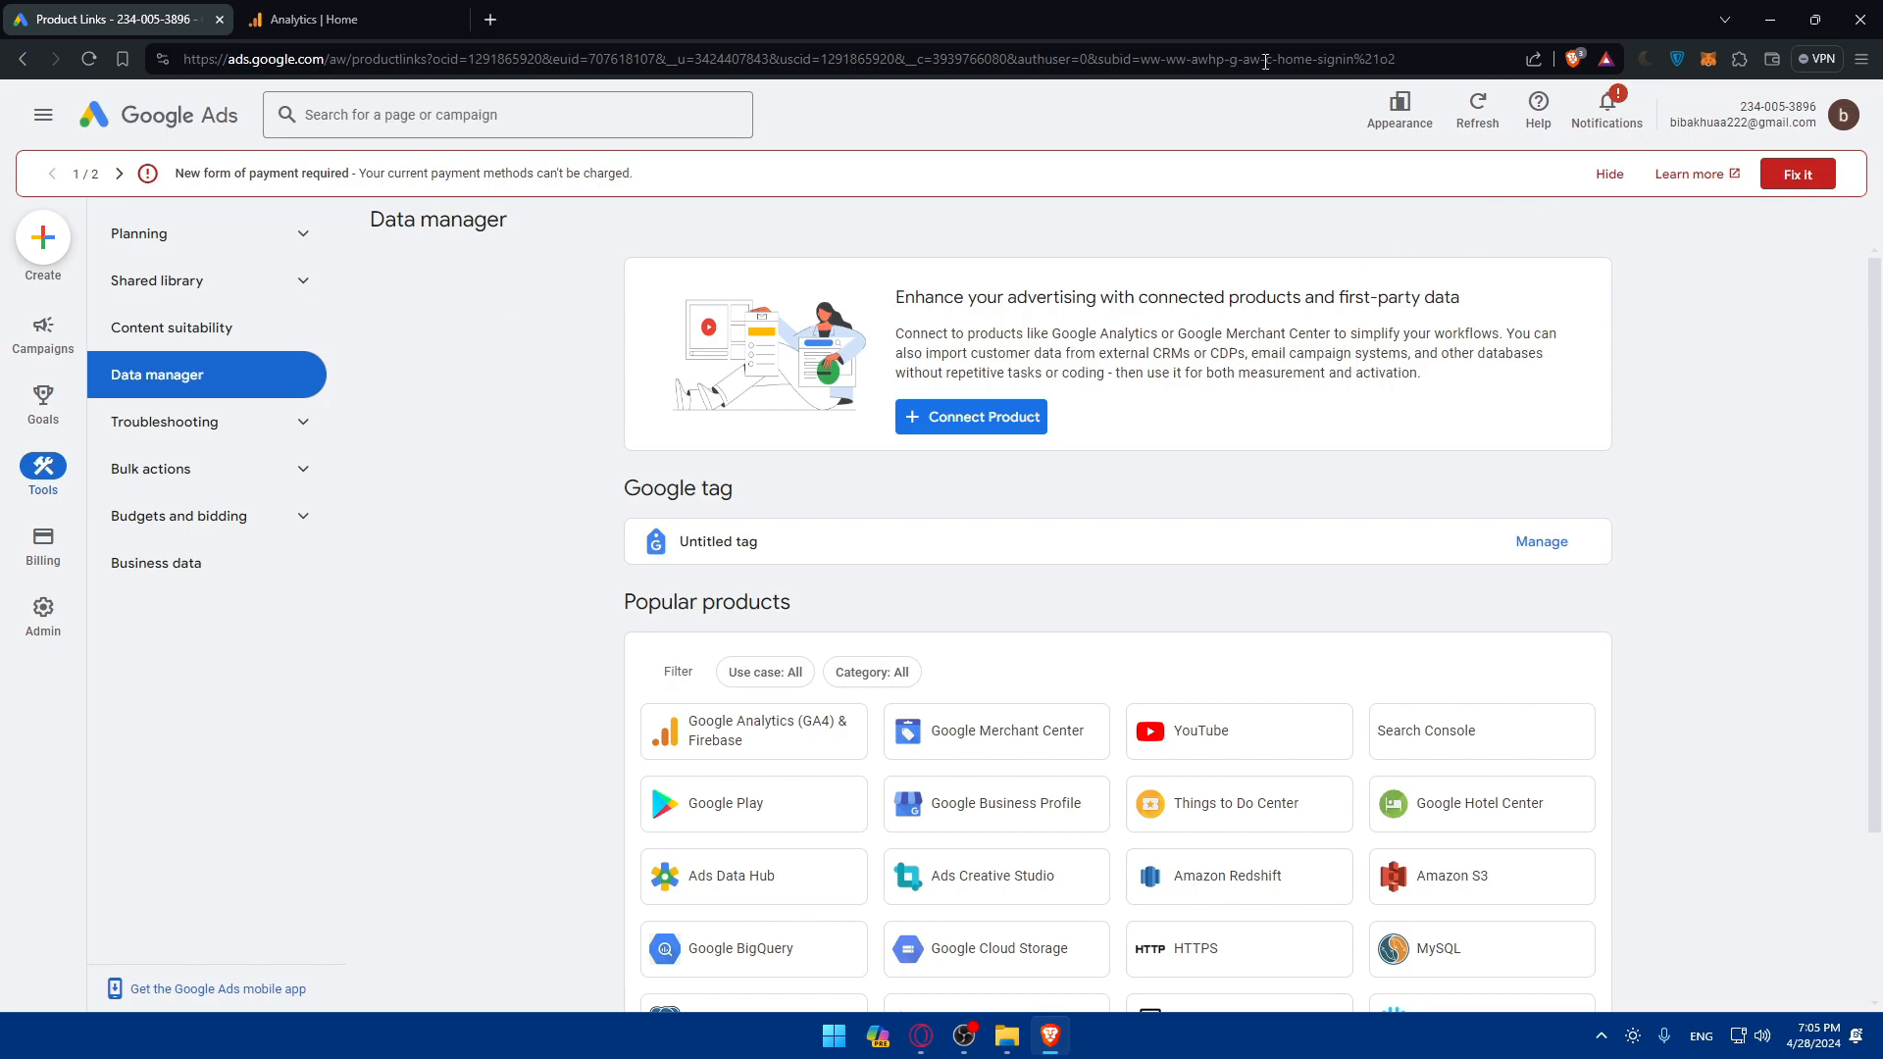
left_click(253, 9)
left_click(129, 12)
left_click(279, 9)
left_click(112, 14)
Compare the account e-mail signed in to Google Ads with the one signed in to Google Analytics.
left_click_drag(1694, 123, 1793, 133)
left_click(324, 18)
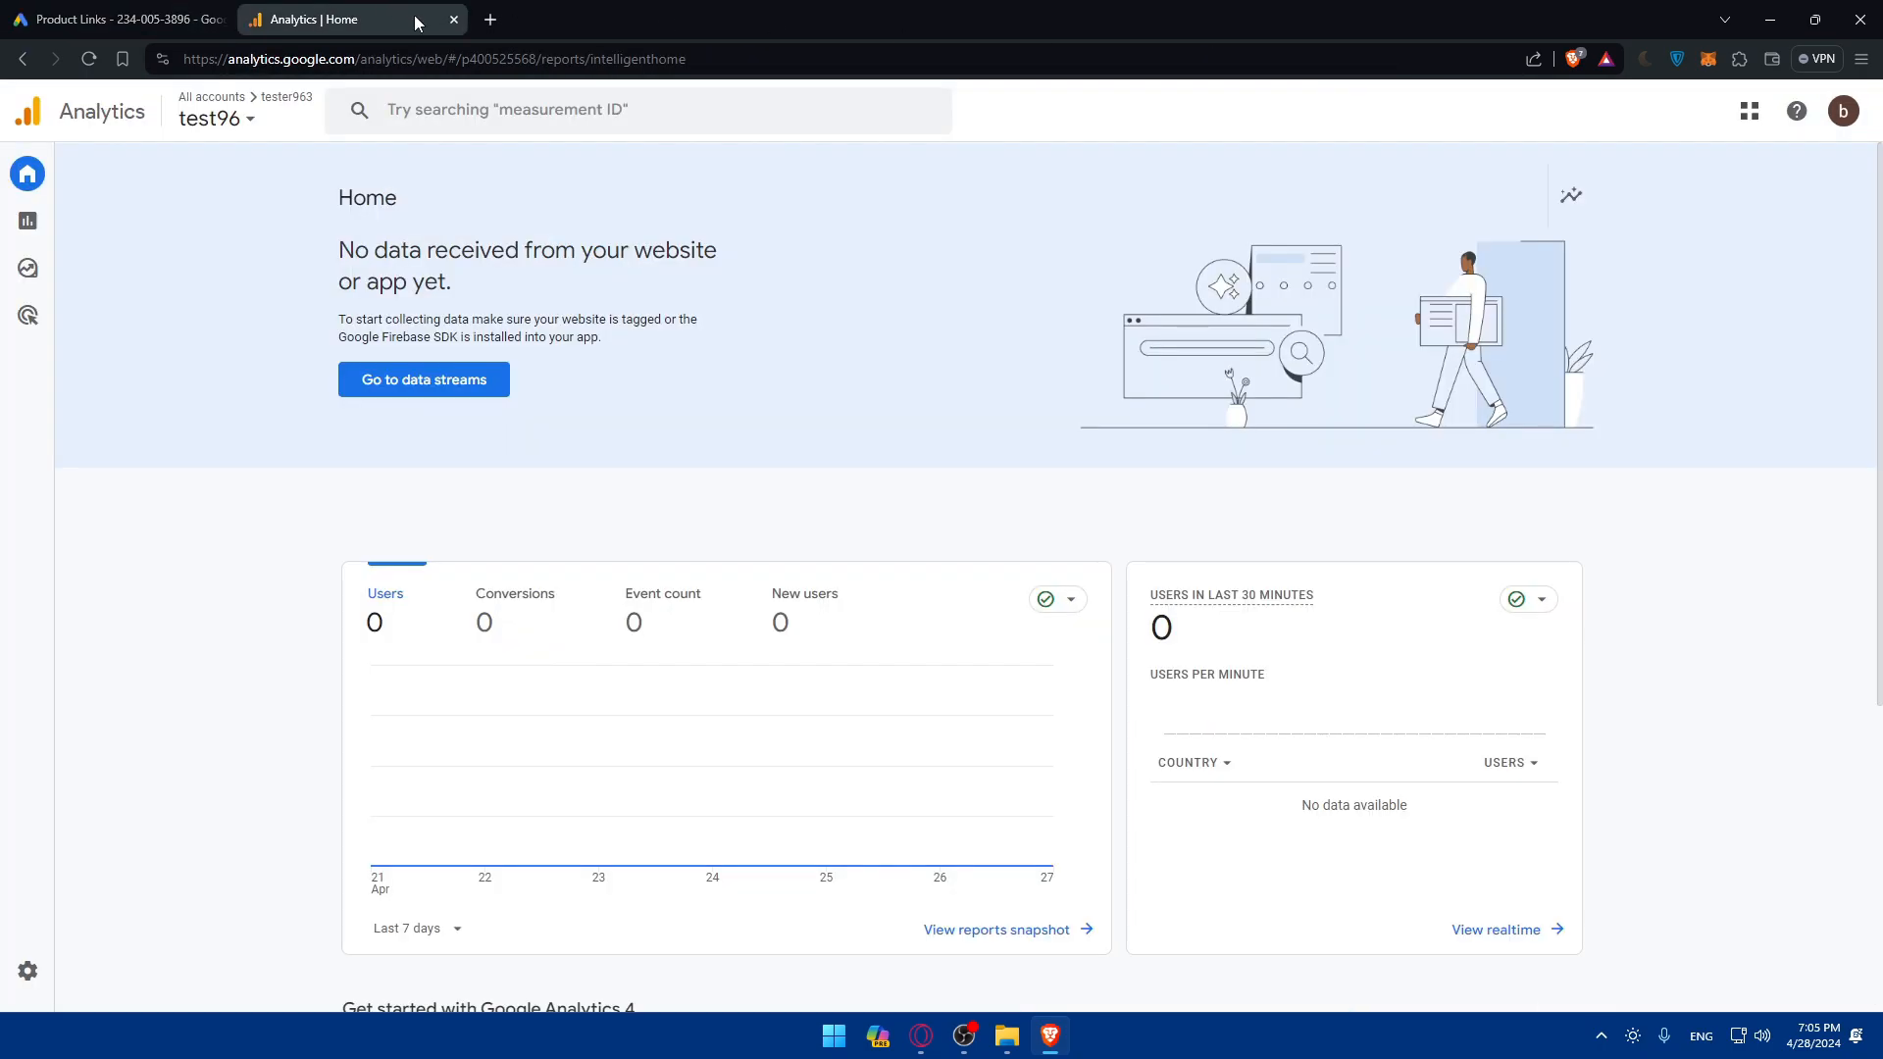
left_click(1844, 111)
triple_click(1666, 188)
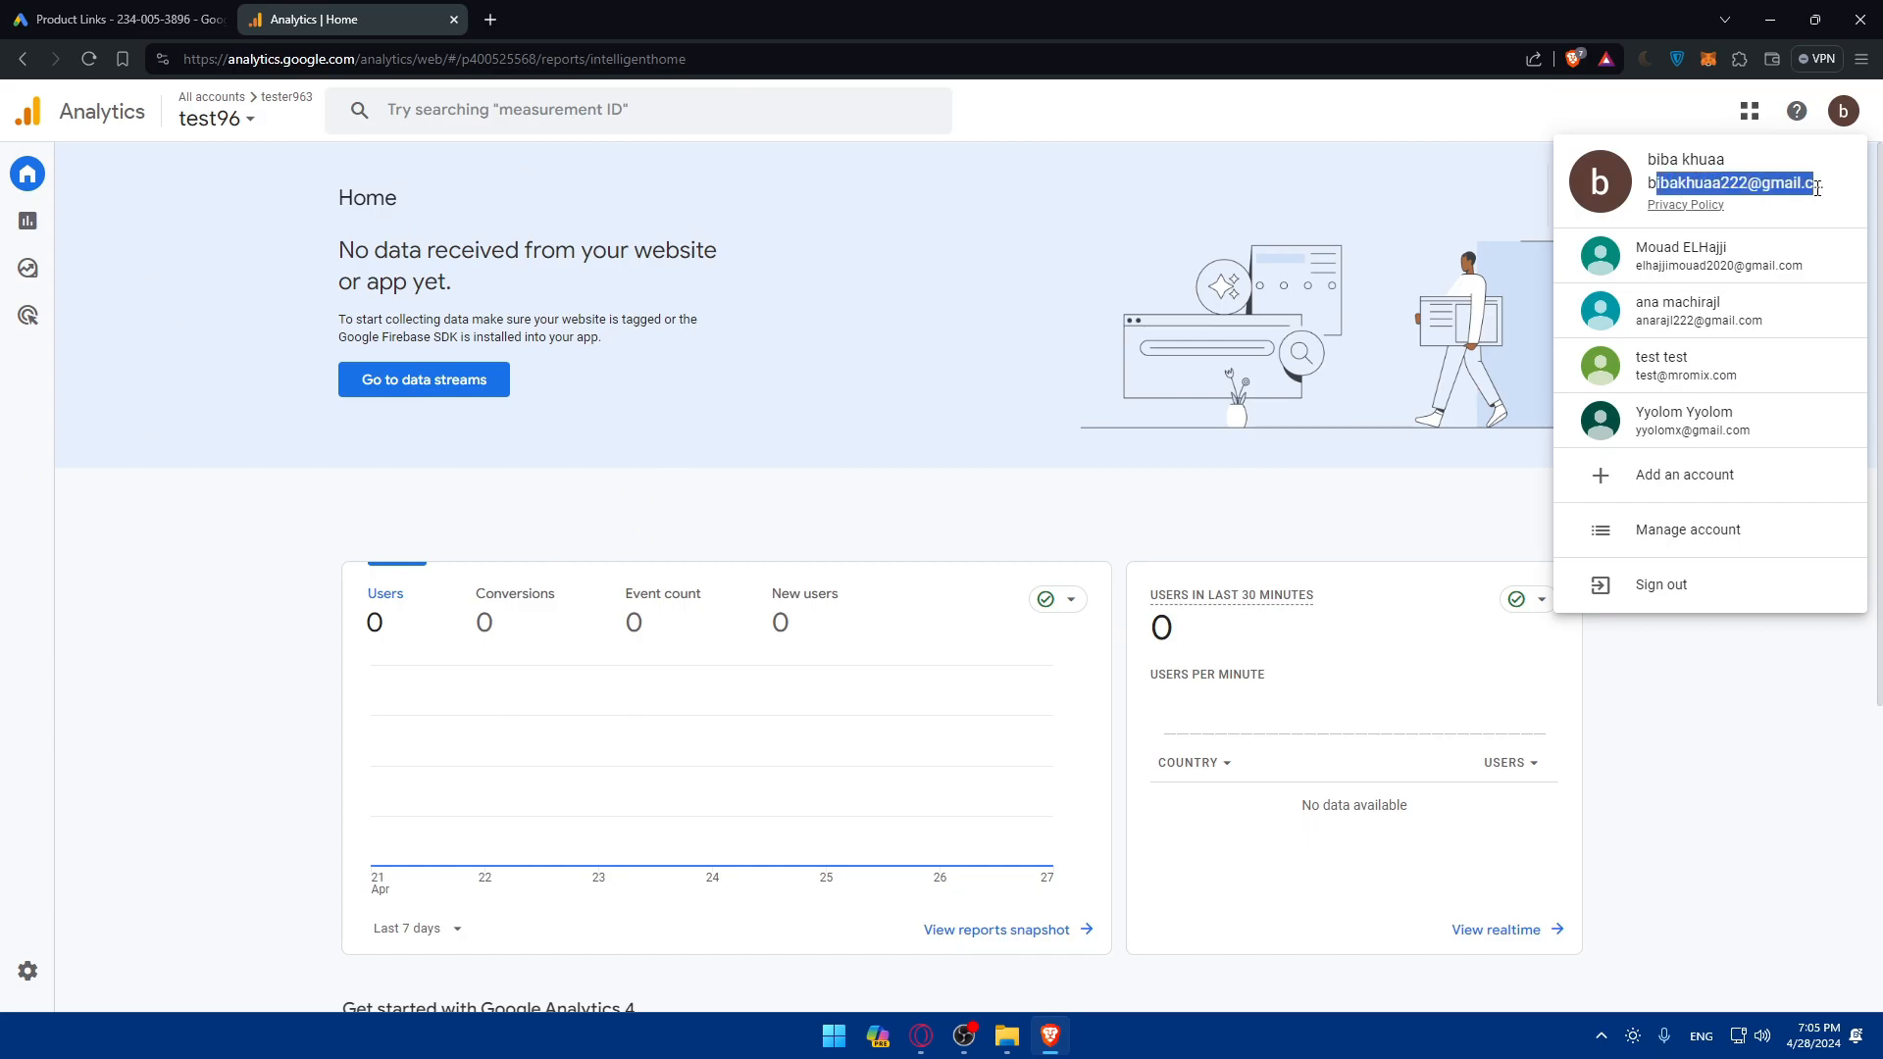
left_click(1568, 193)
left_click(199, 11)
left_click(314, 19)
left_click(86, 8)
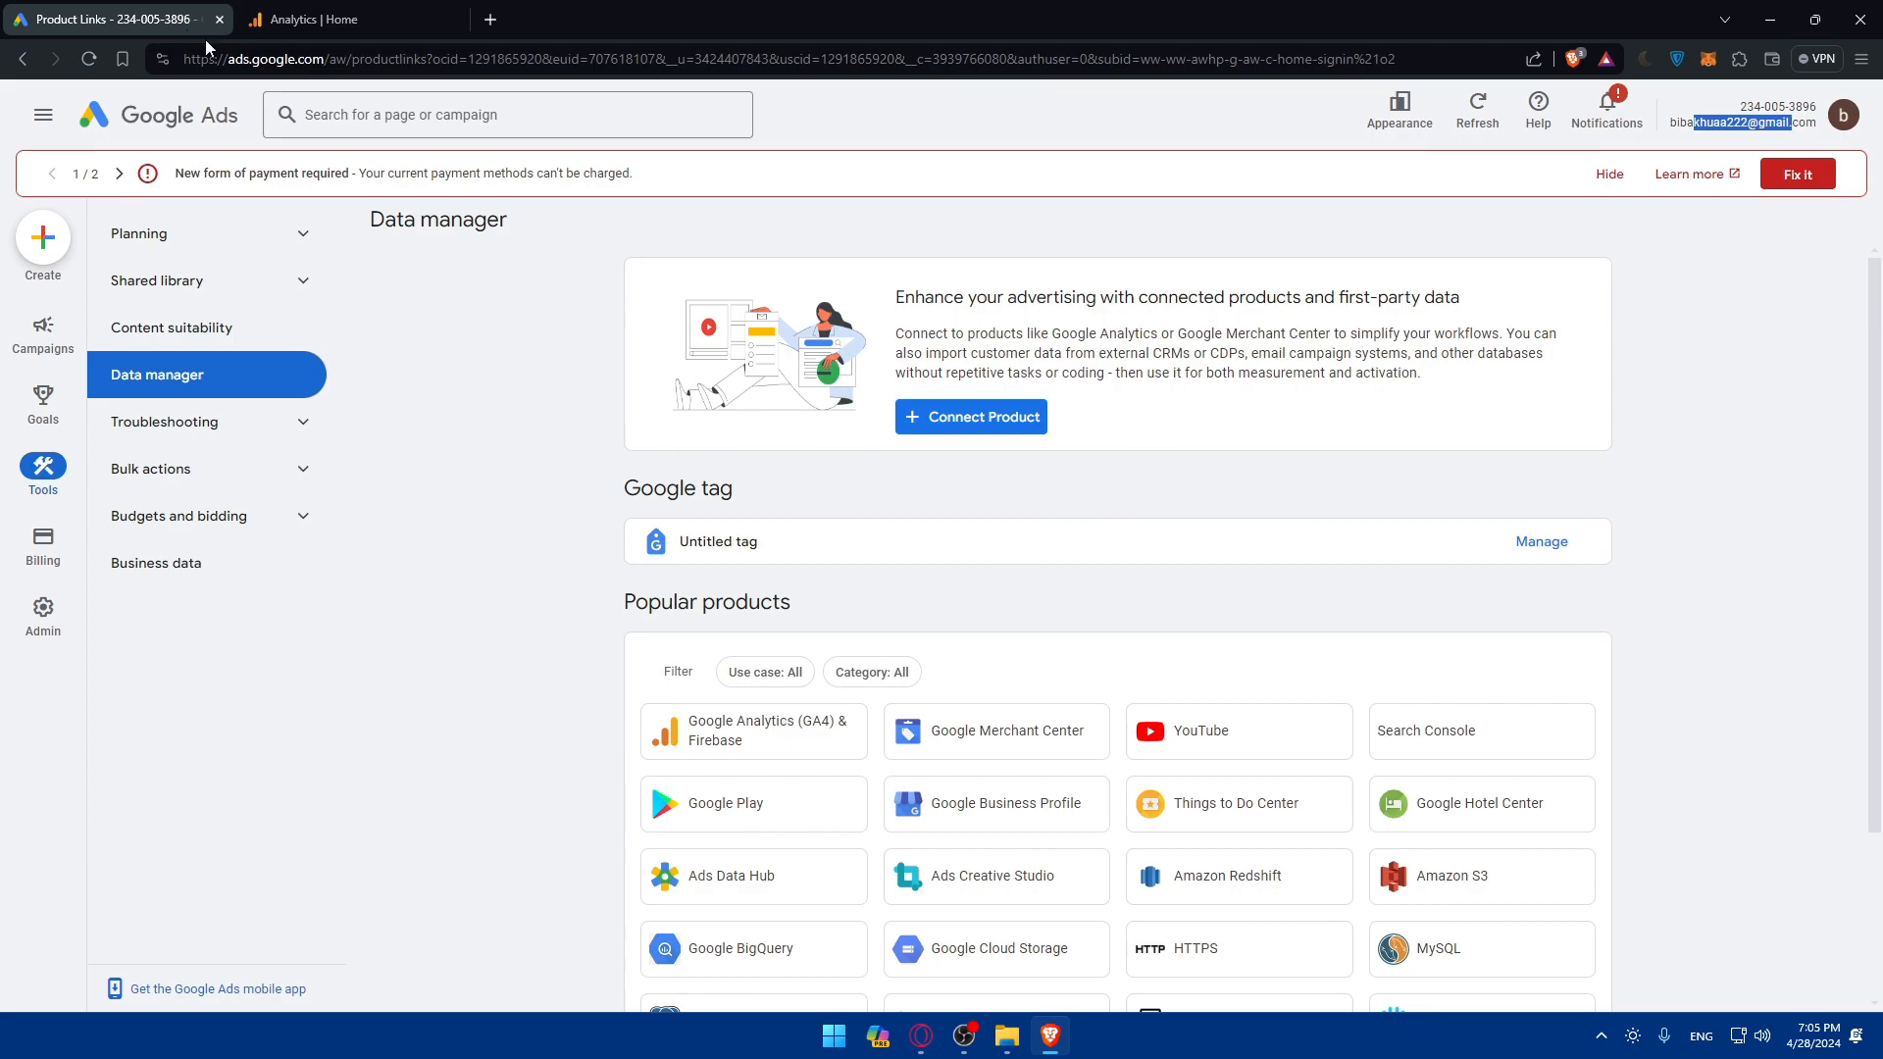
left_click(944, 120)
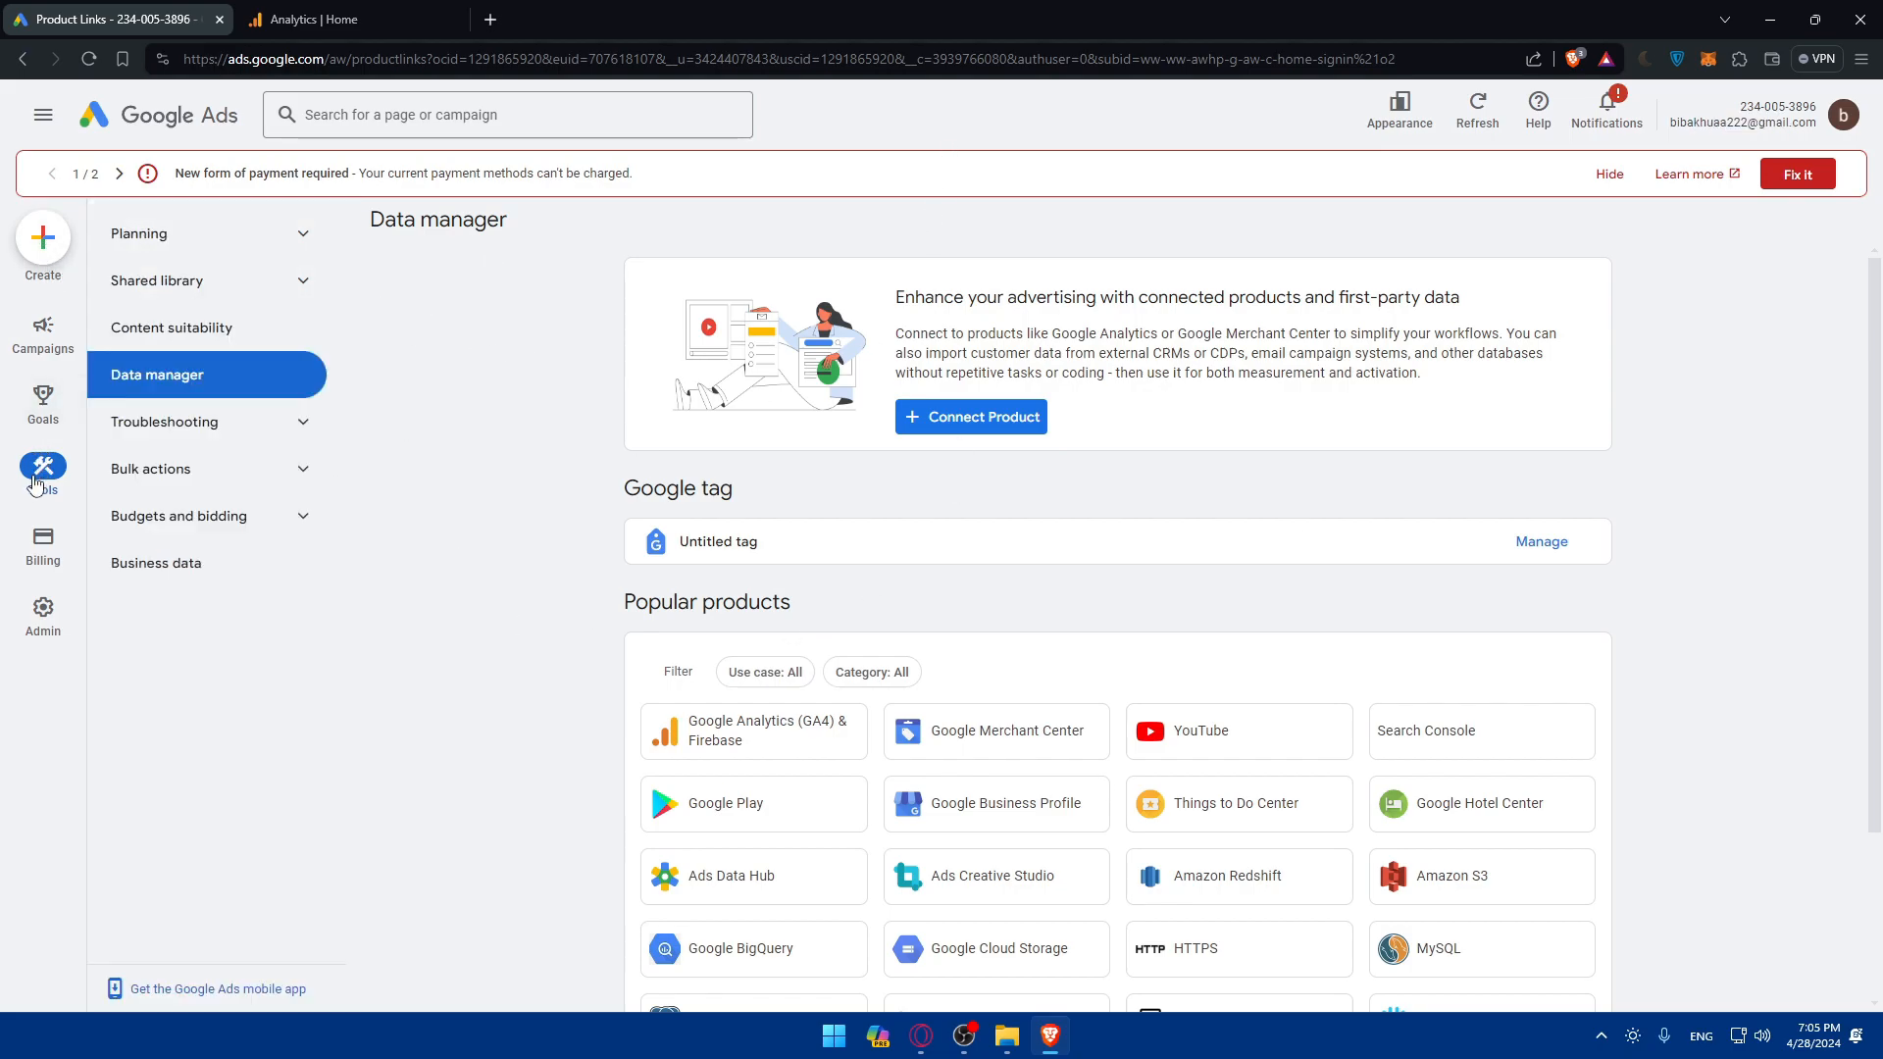
Go to the Data manager among the Google Ads tools and start linking a Google Analytics (GA4) & Firebase property.
mouse_move(43, 402)
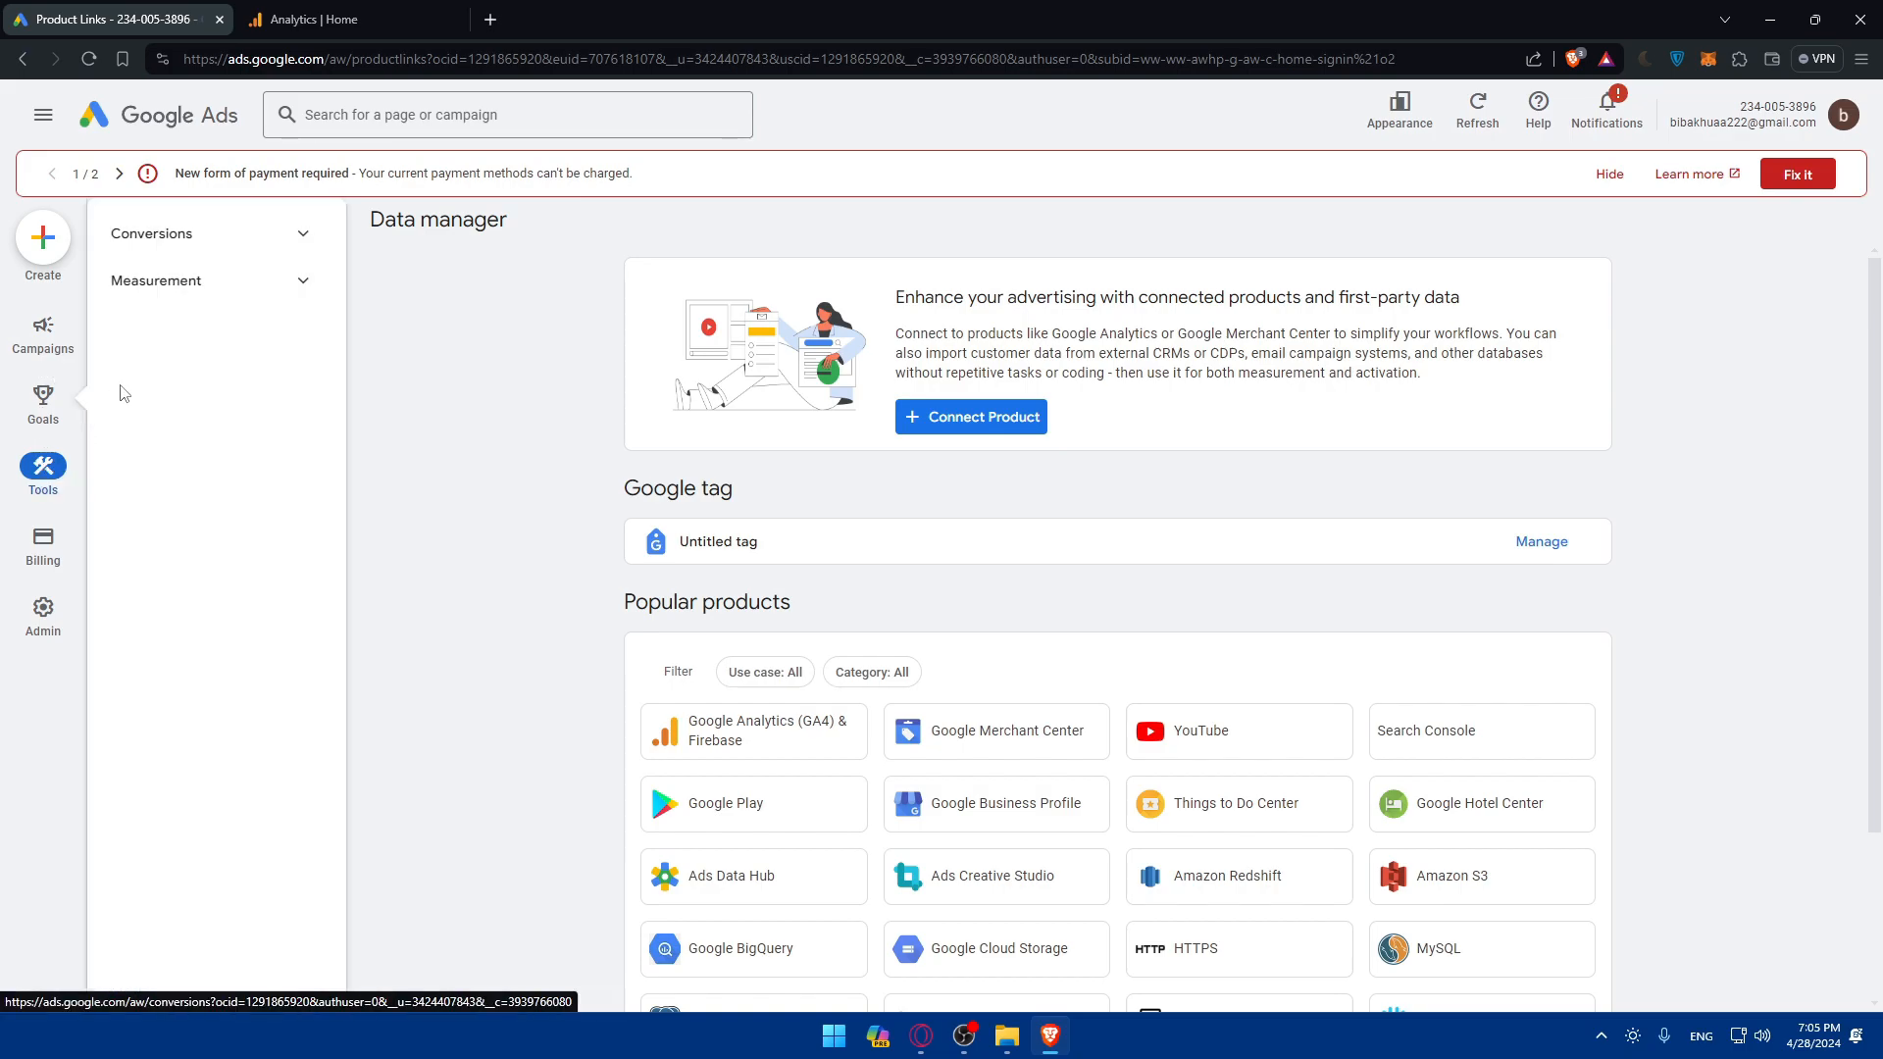
left_click(52, 472)
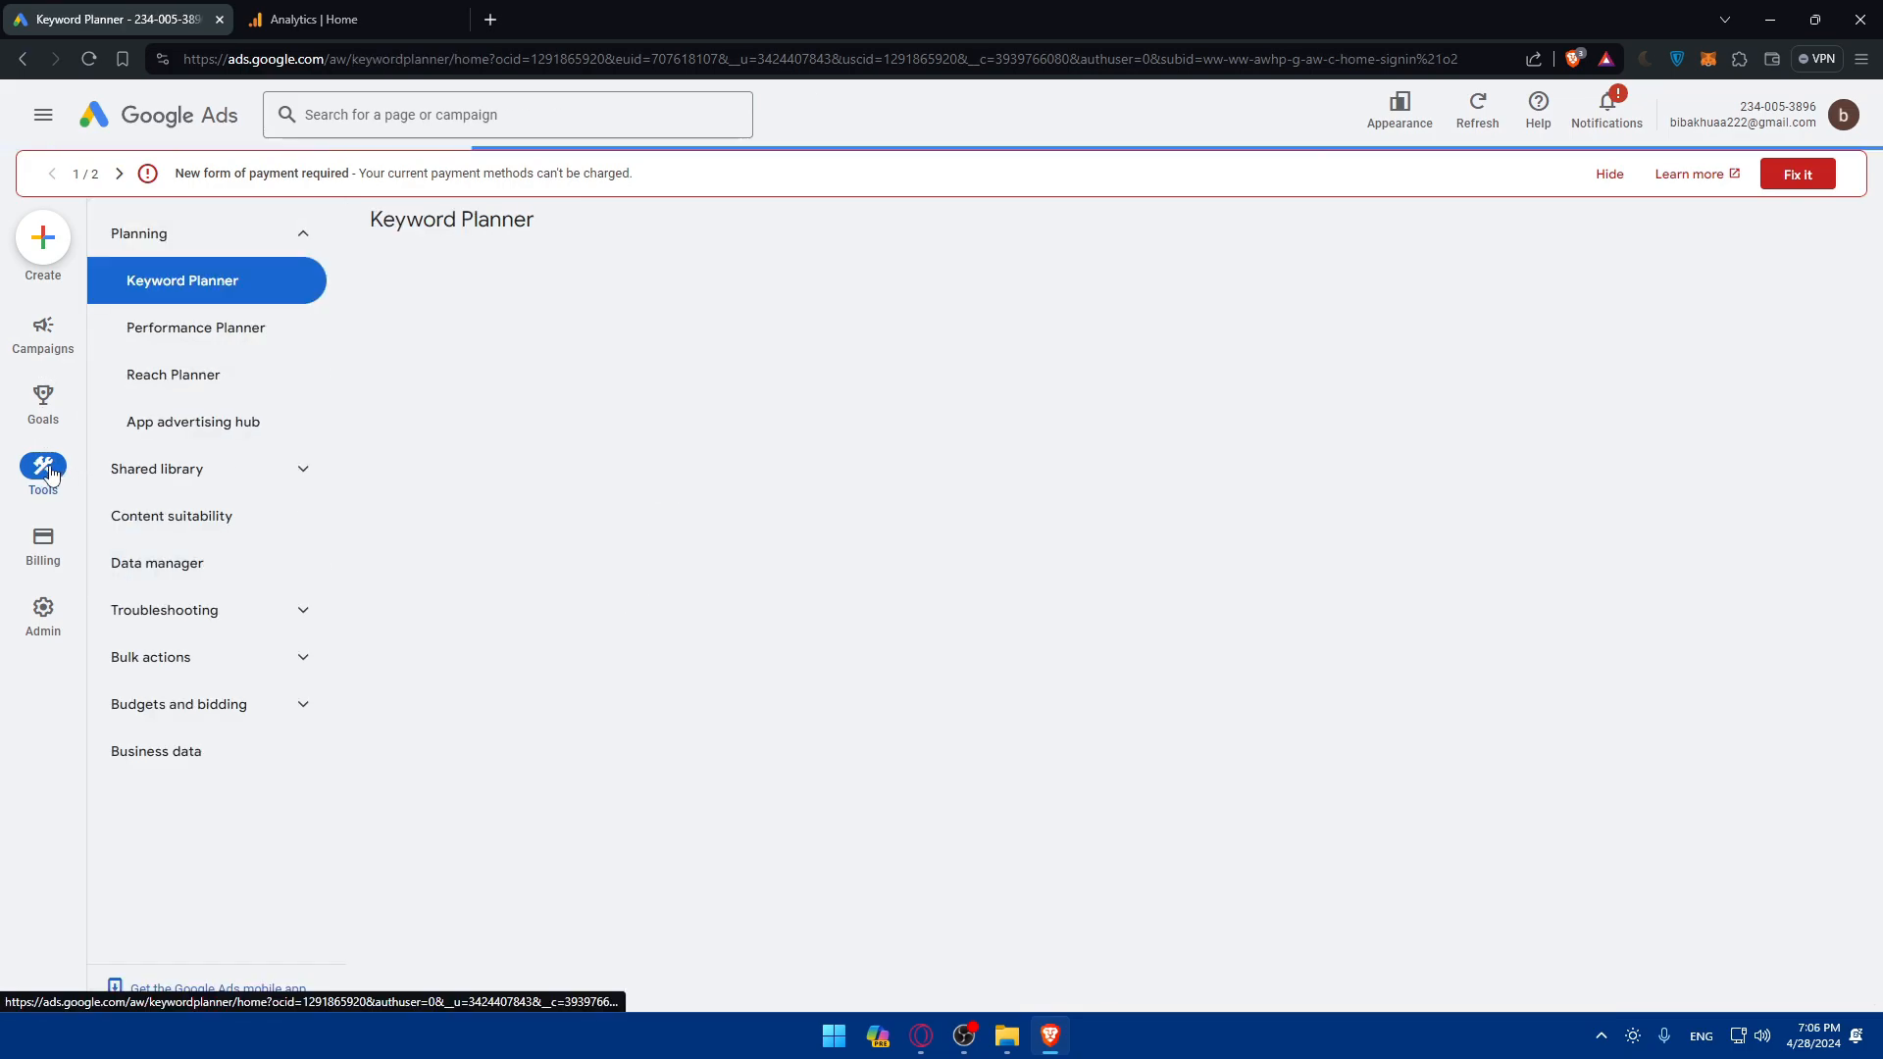
left_click(160, 573)
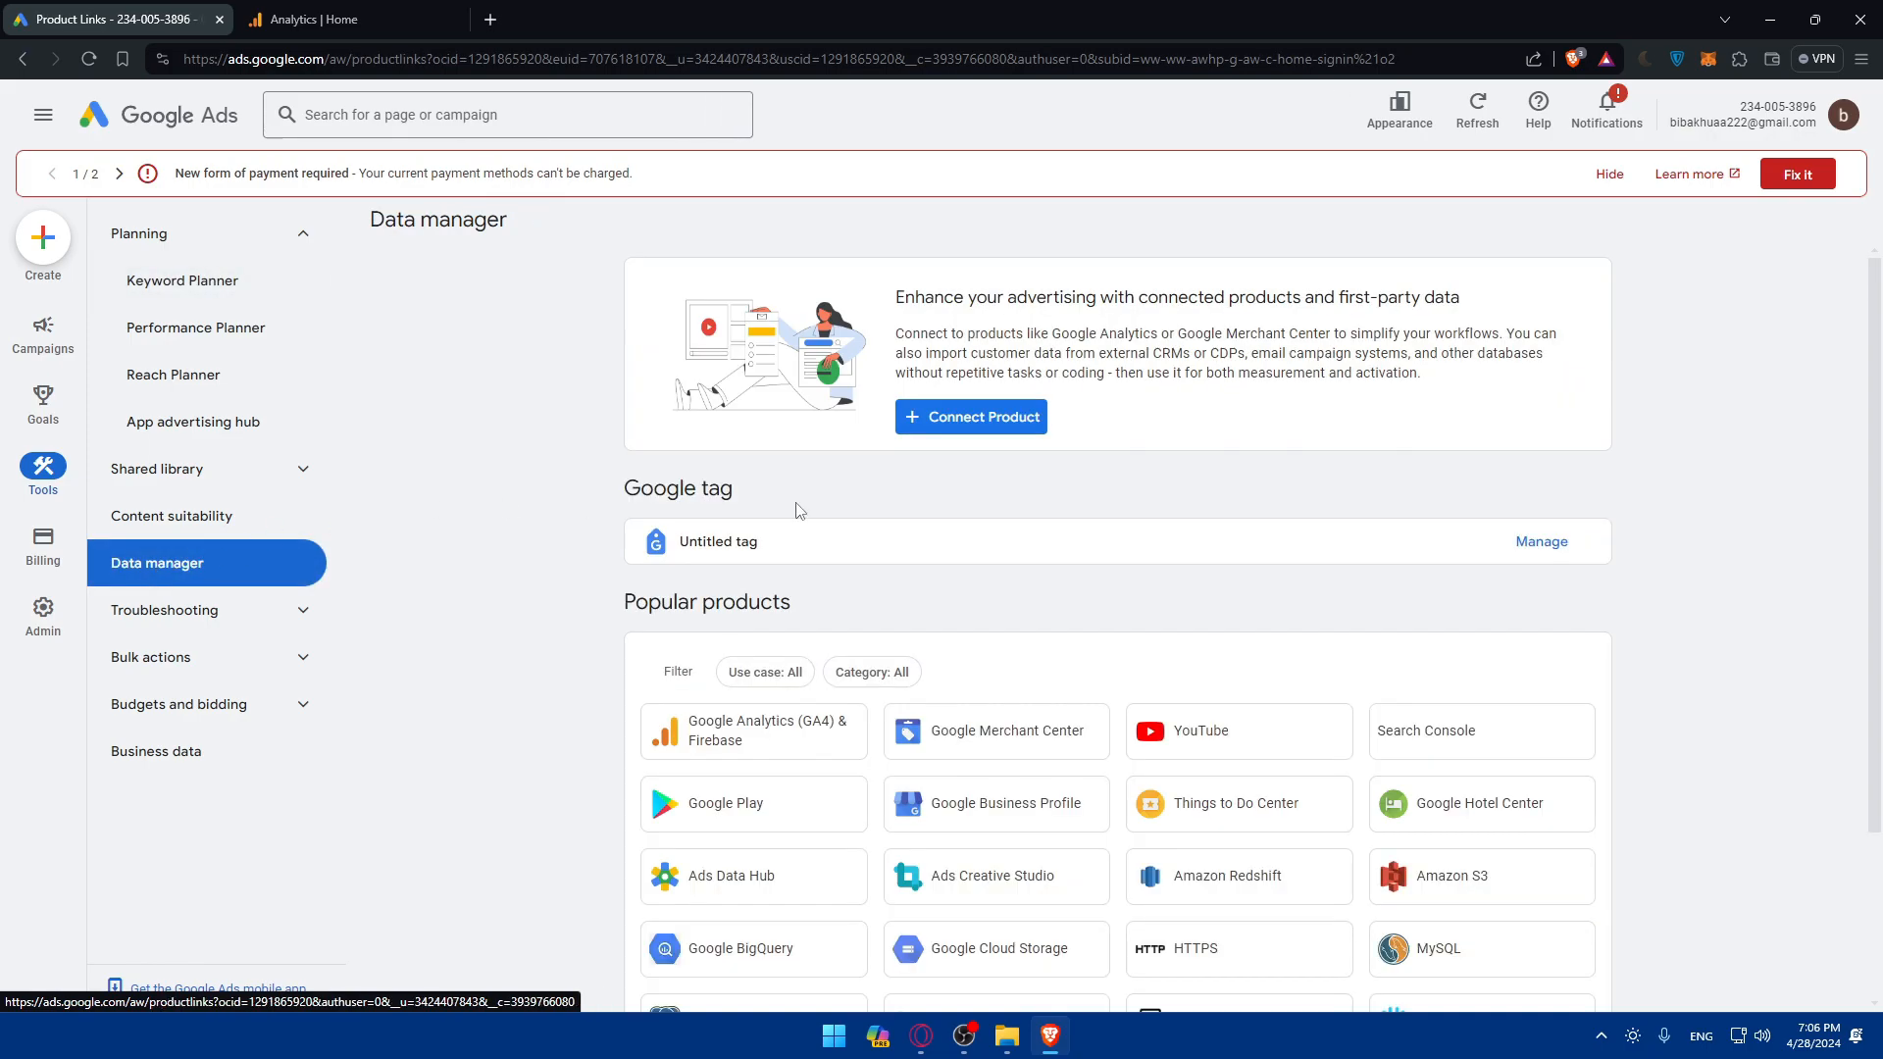
scroll(799, 510, "down", 2)
left_click_drag(628, 441, 886, 452)
left_click(886, 452)
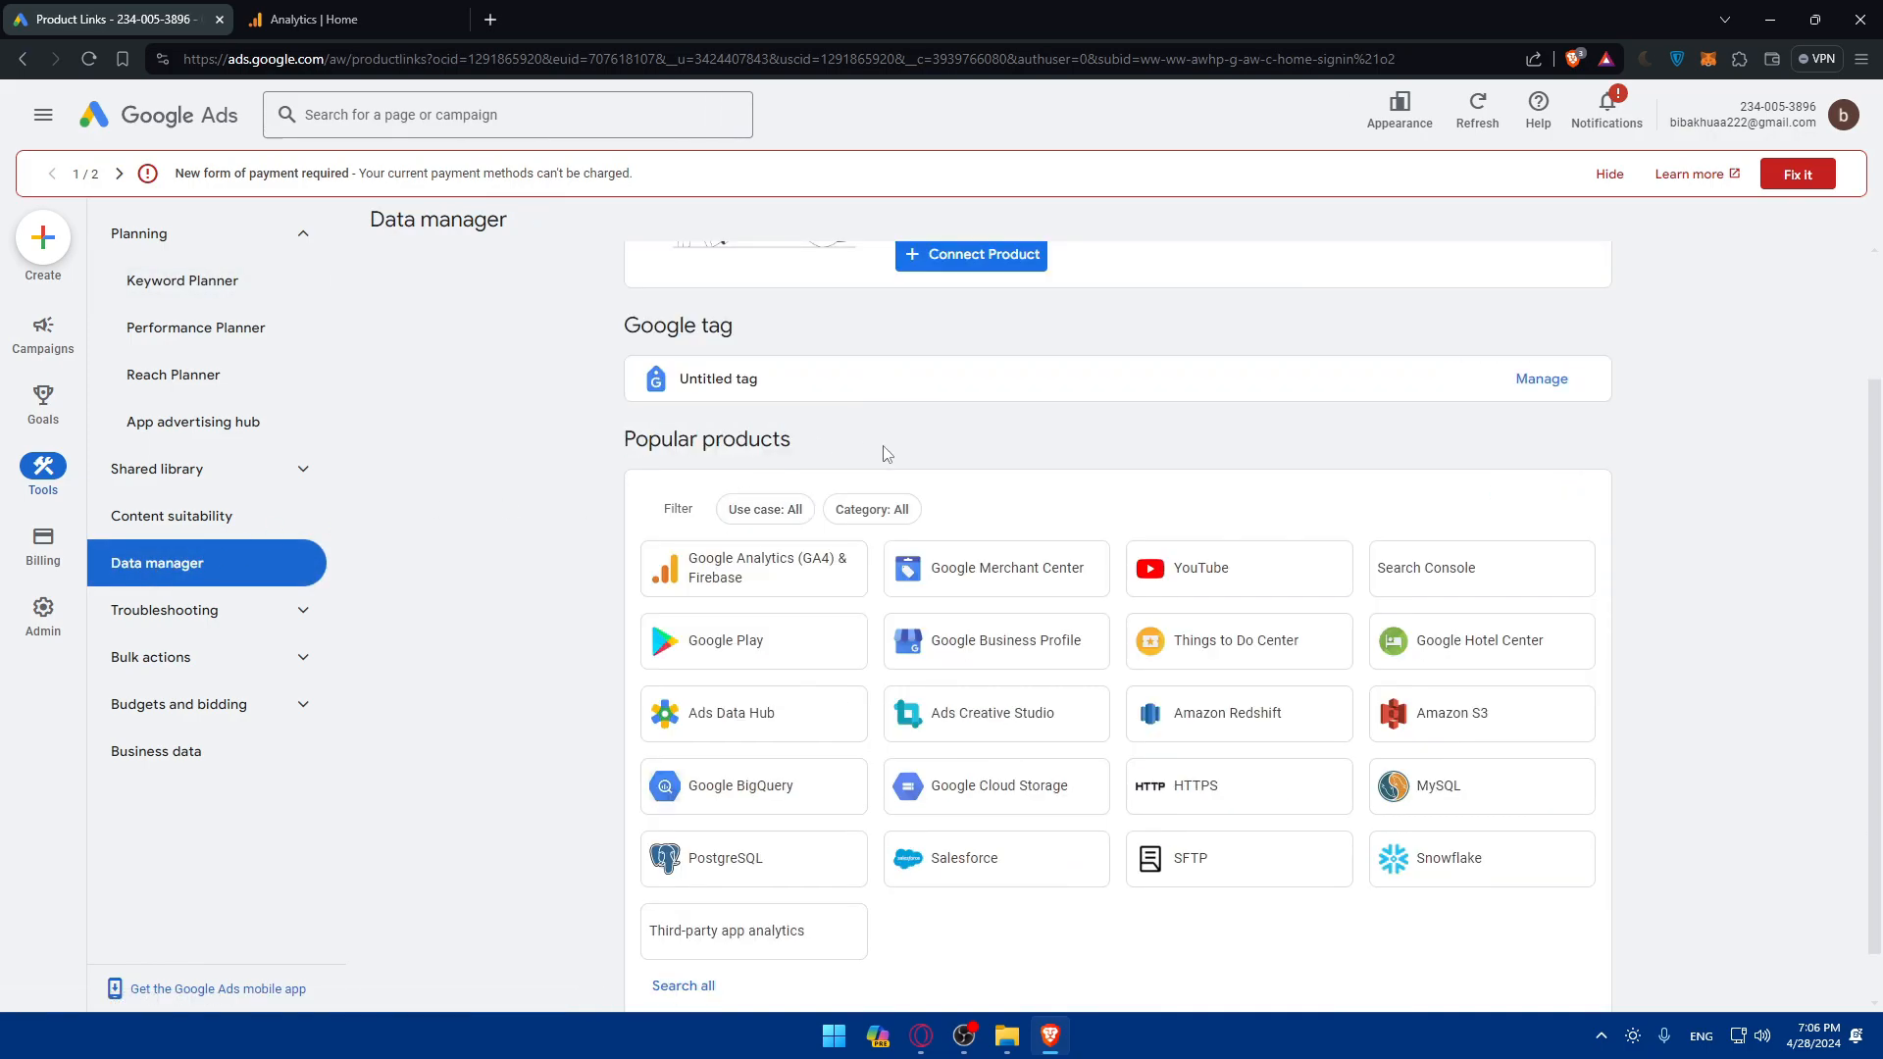
left_click(742, 579)
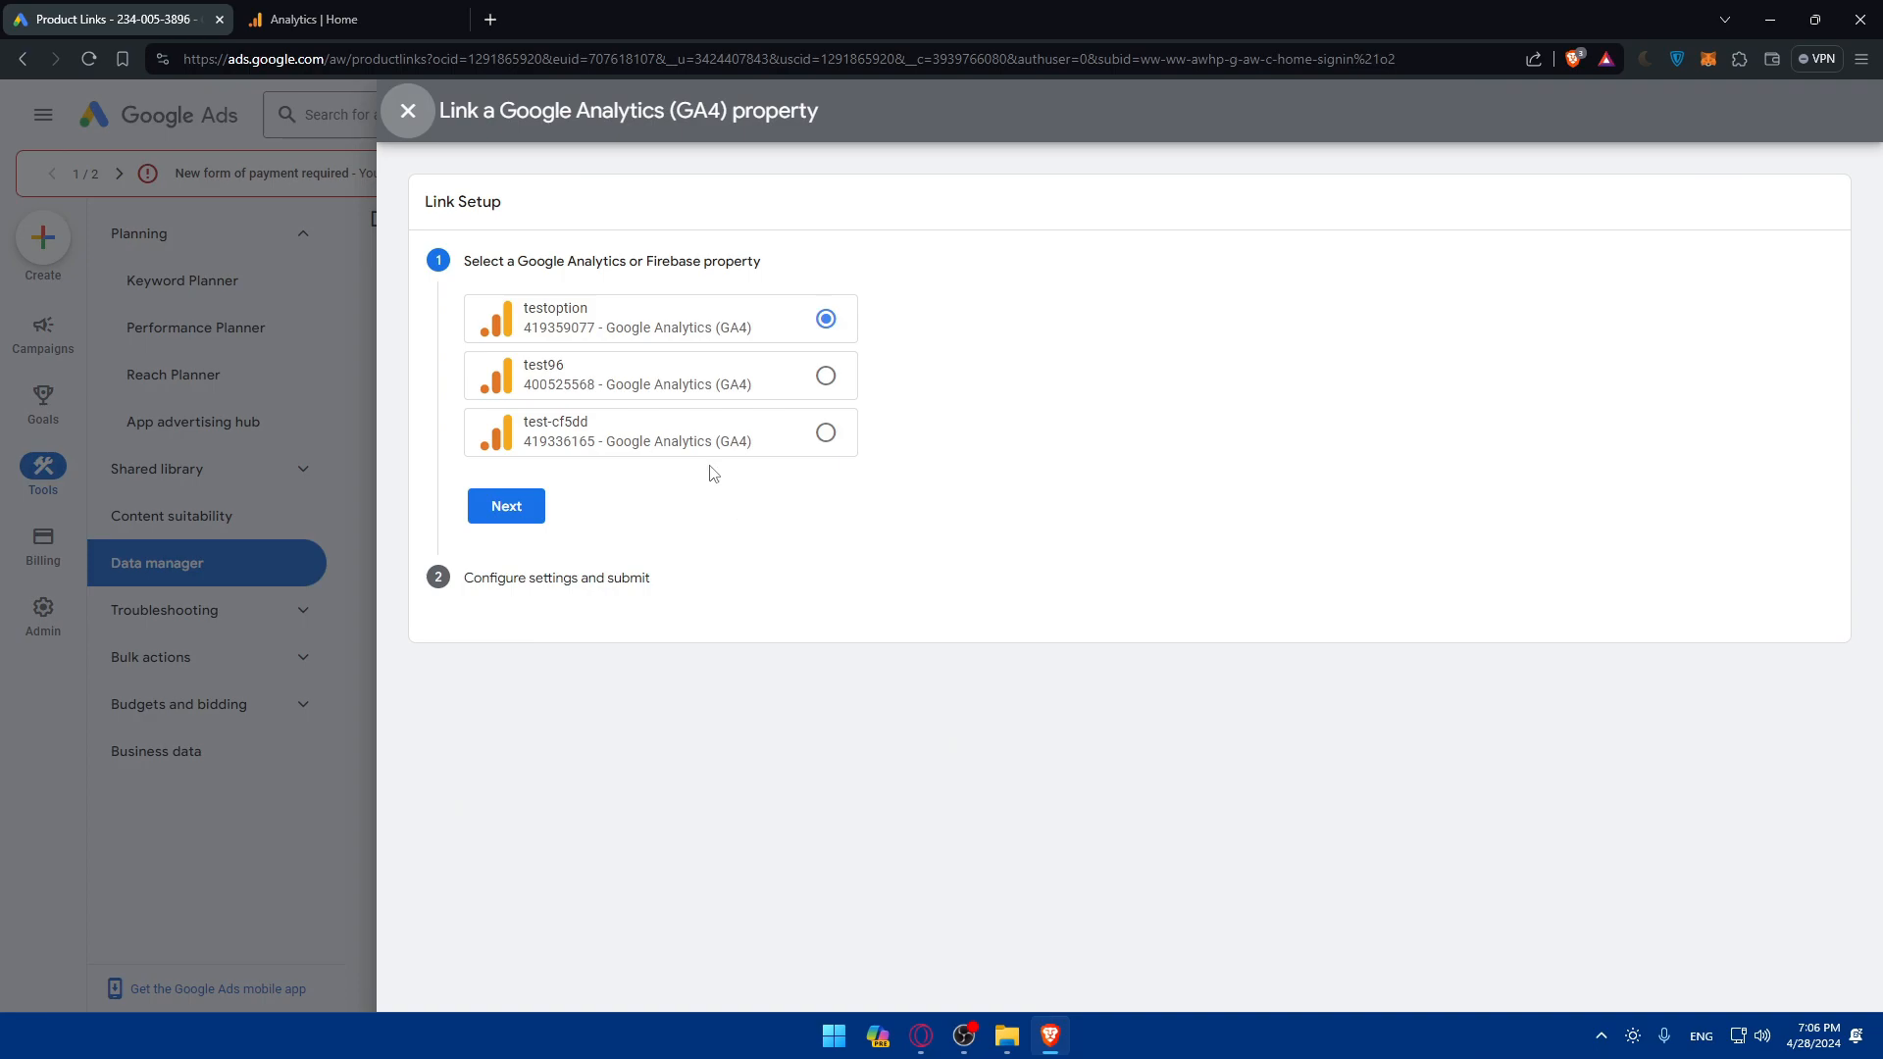
Check the property name in Google Analytics against the properties offered in the Google Ads link setup.
left_click(369, 16)
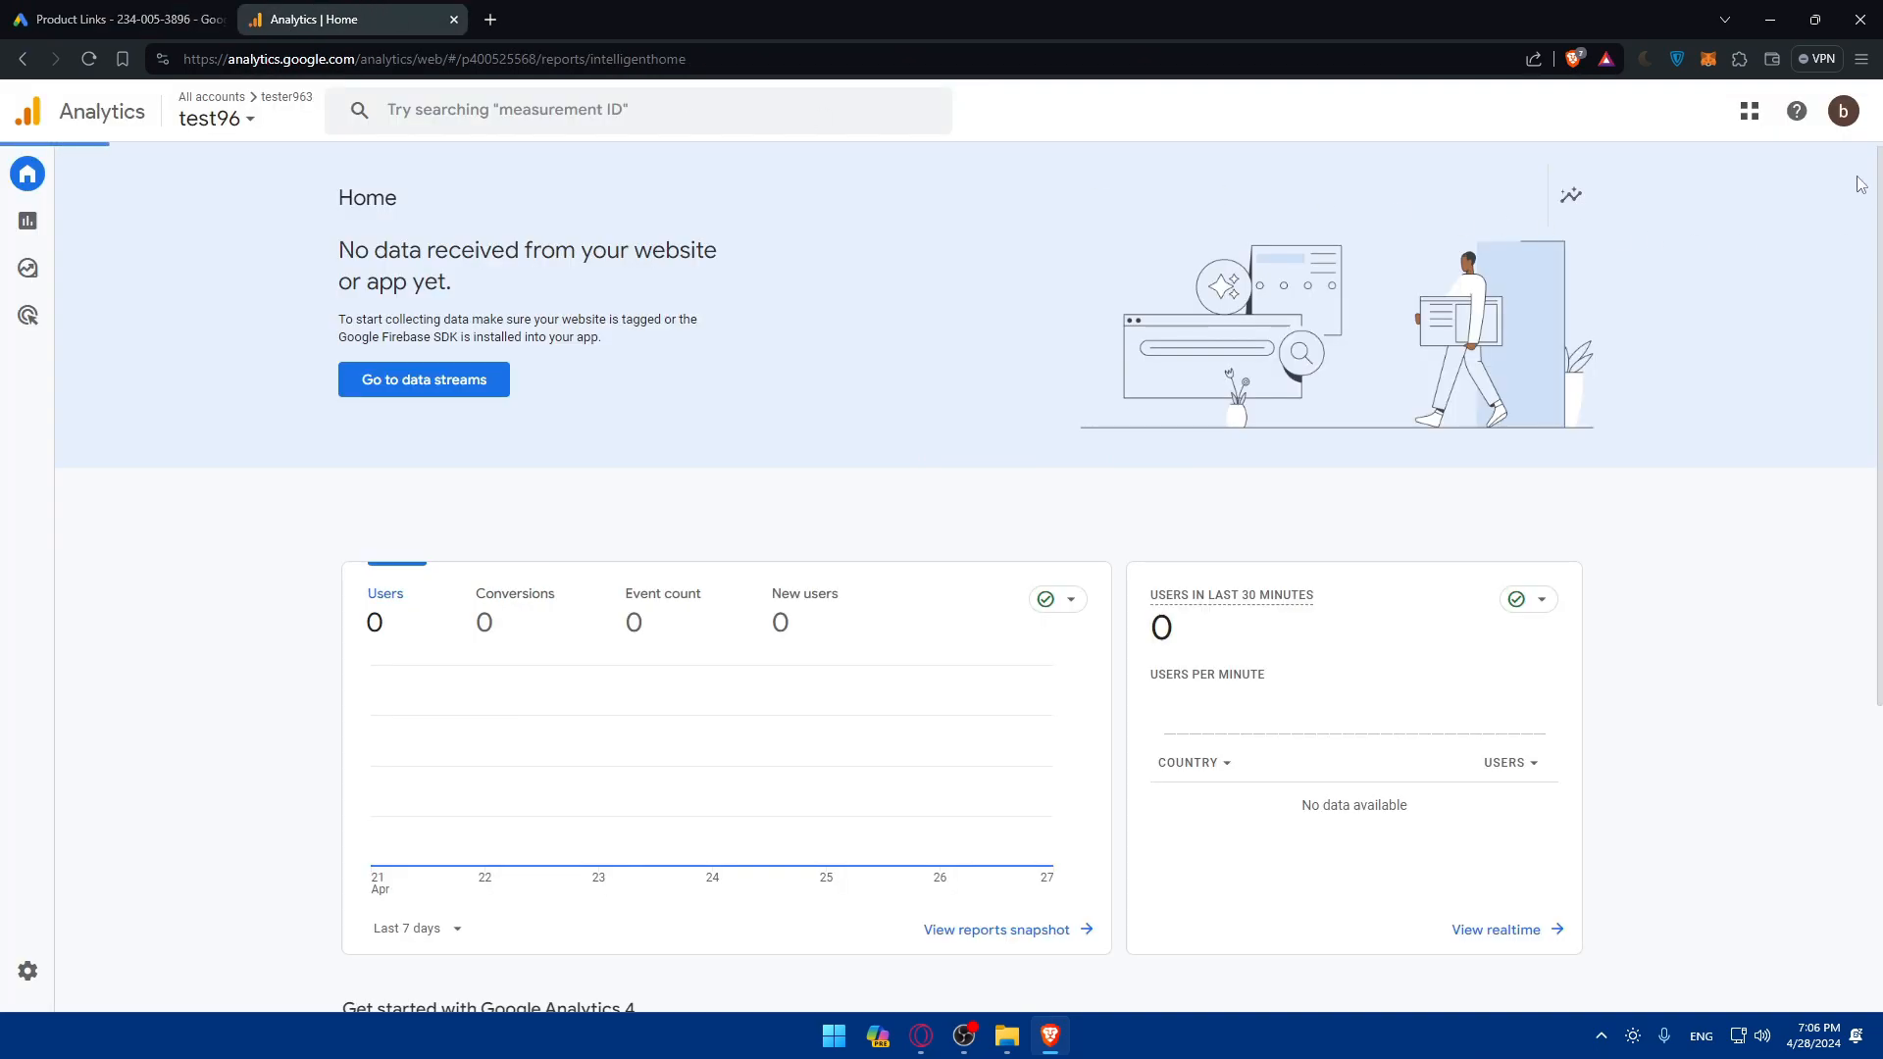
left_click(147, 20)
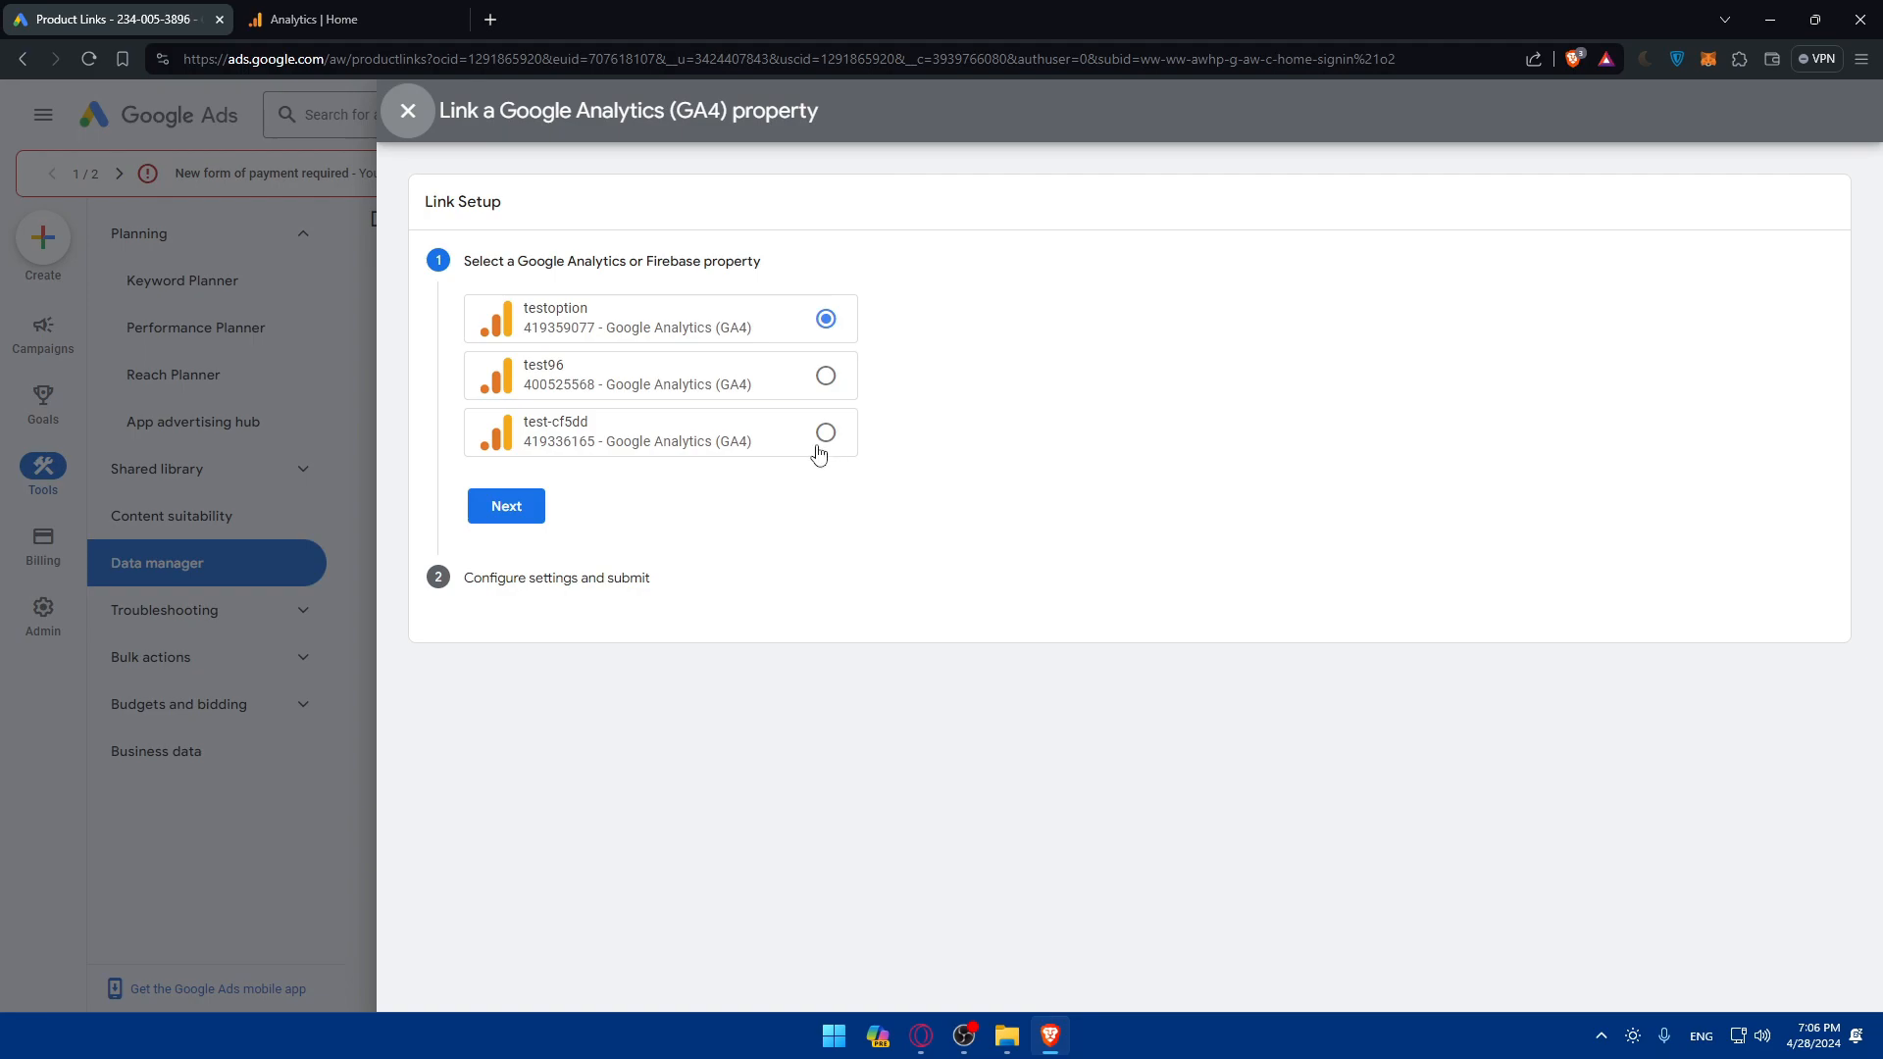
left_click(373, 20)
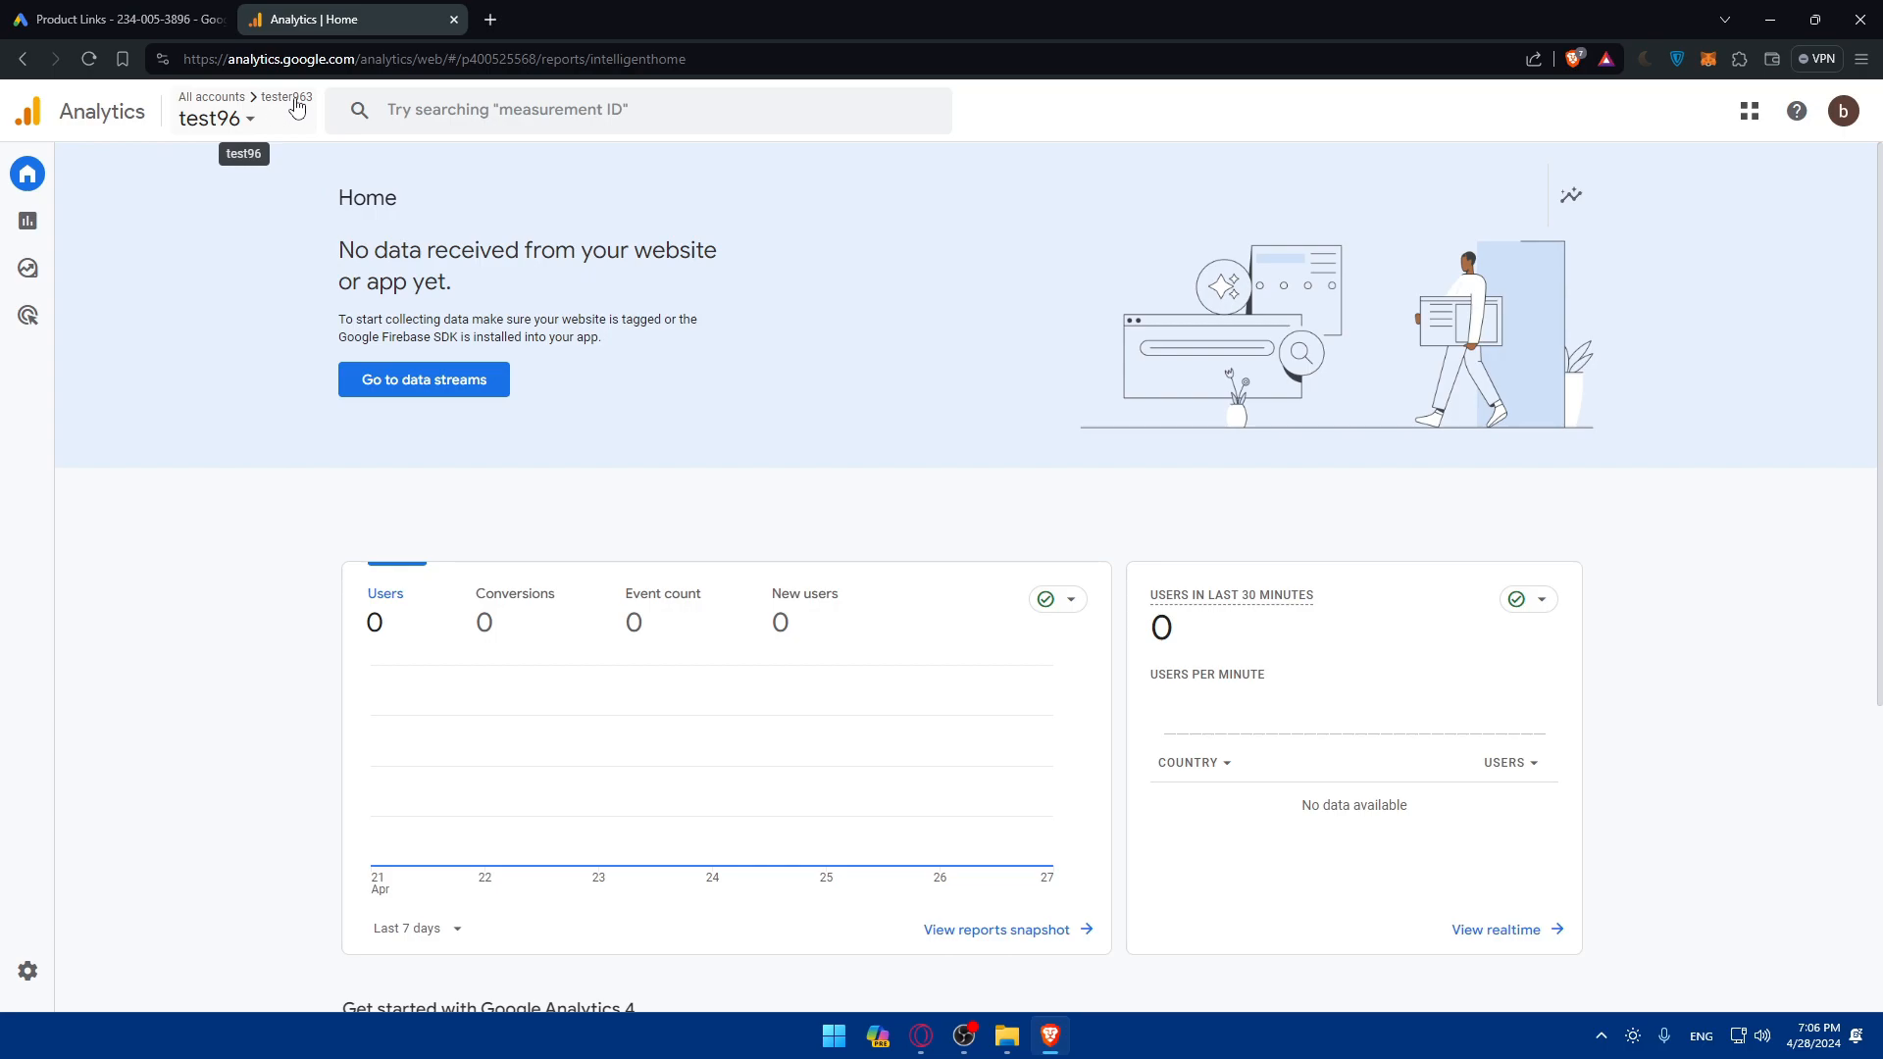
left_click(175, 8)
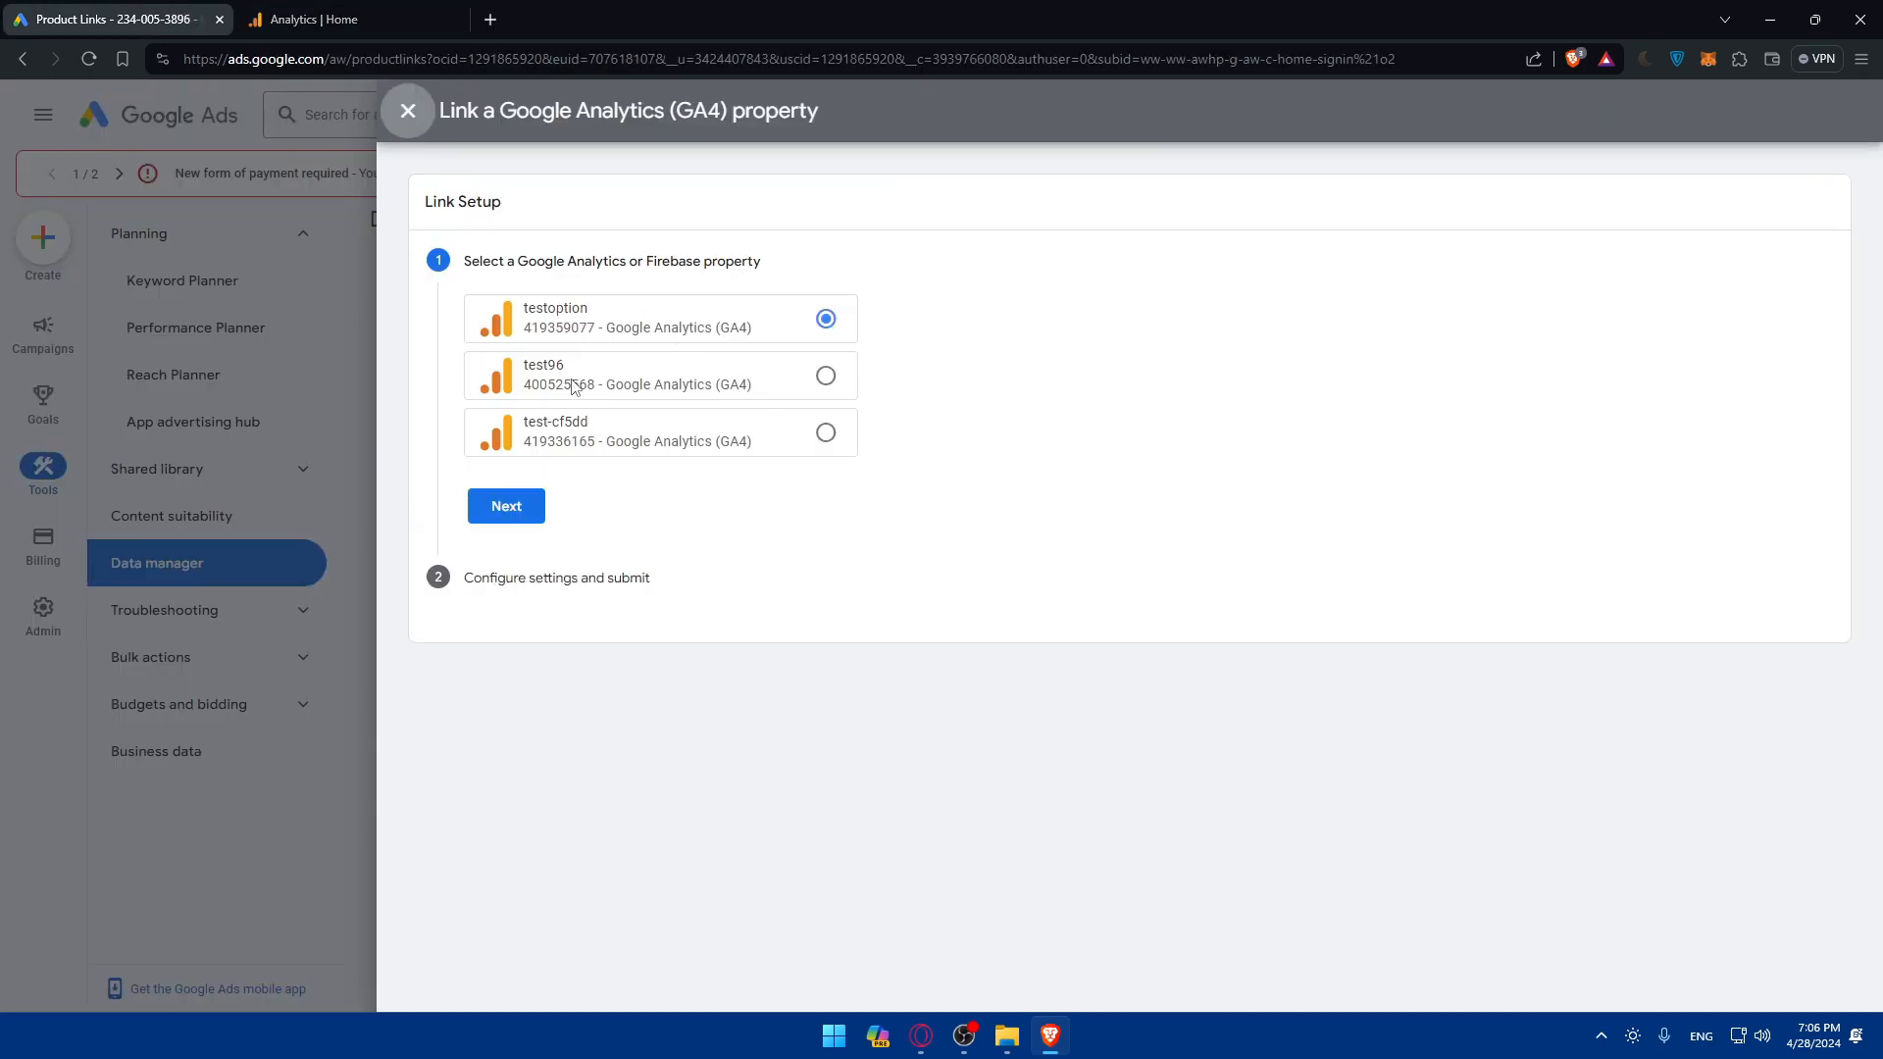
left_click(348, 15)
left_click(143, 19)
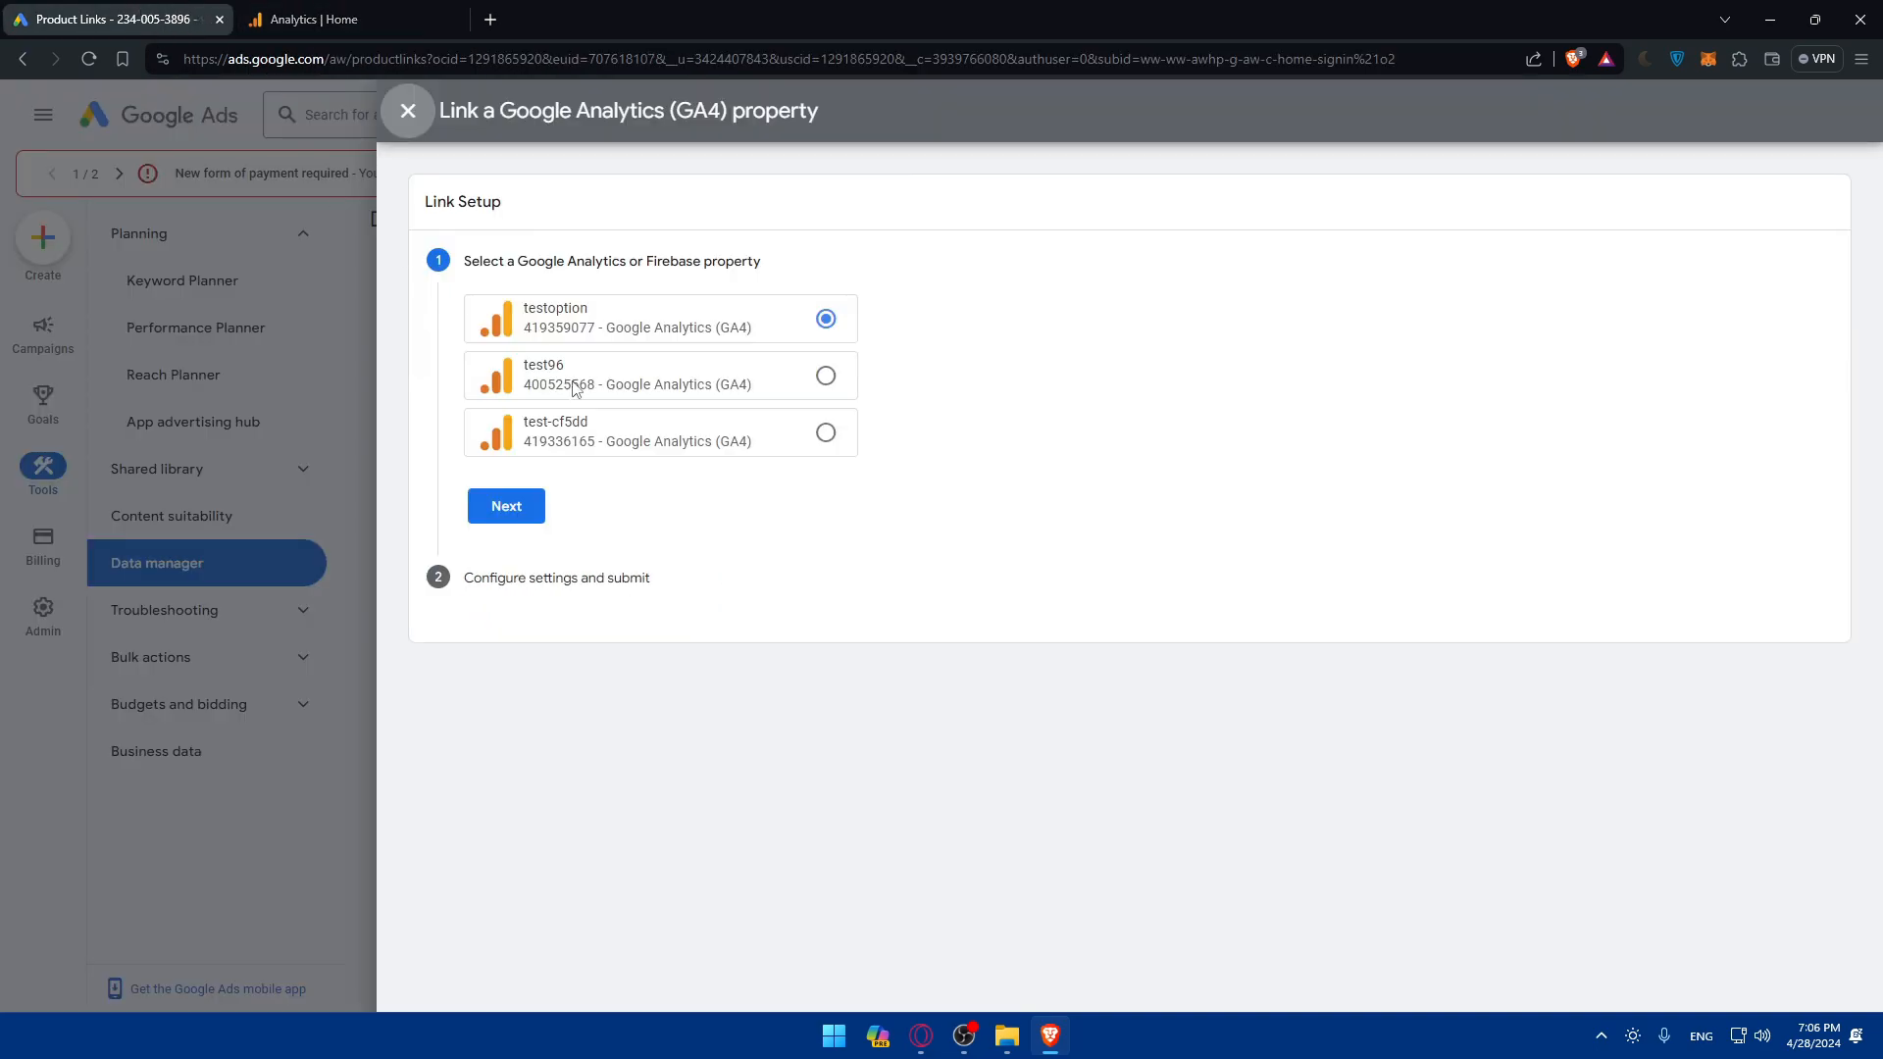
Choose the test96 Google Analytics property for the link and proceed to its configuration settings.
left_click(829, 378)
left_click(349, 15)
left_click(138, 15)
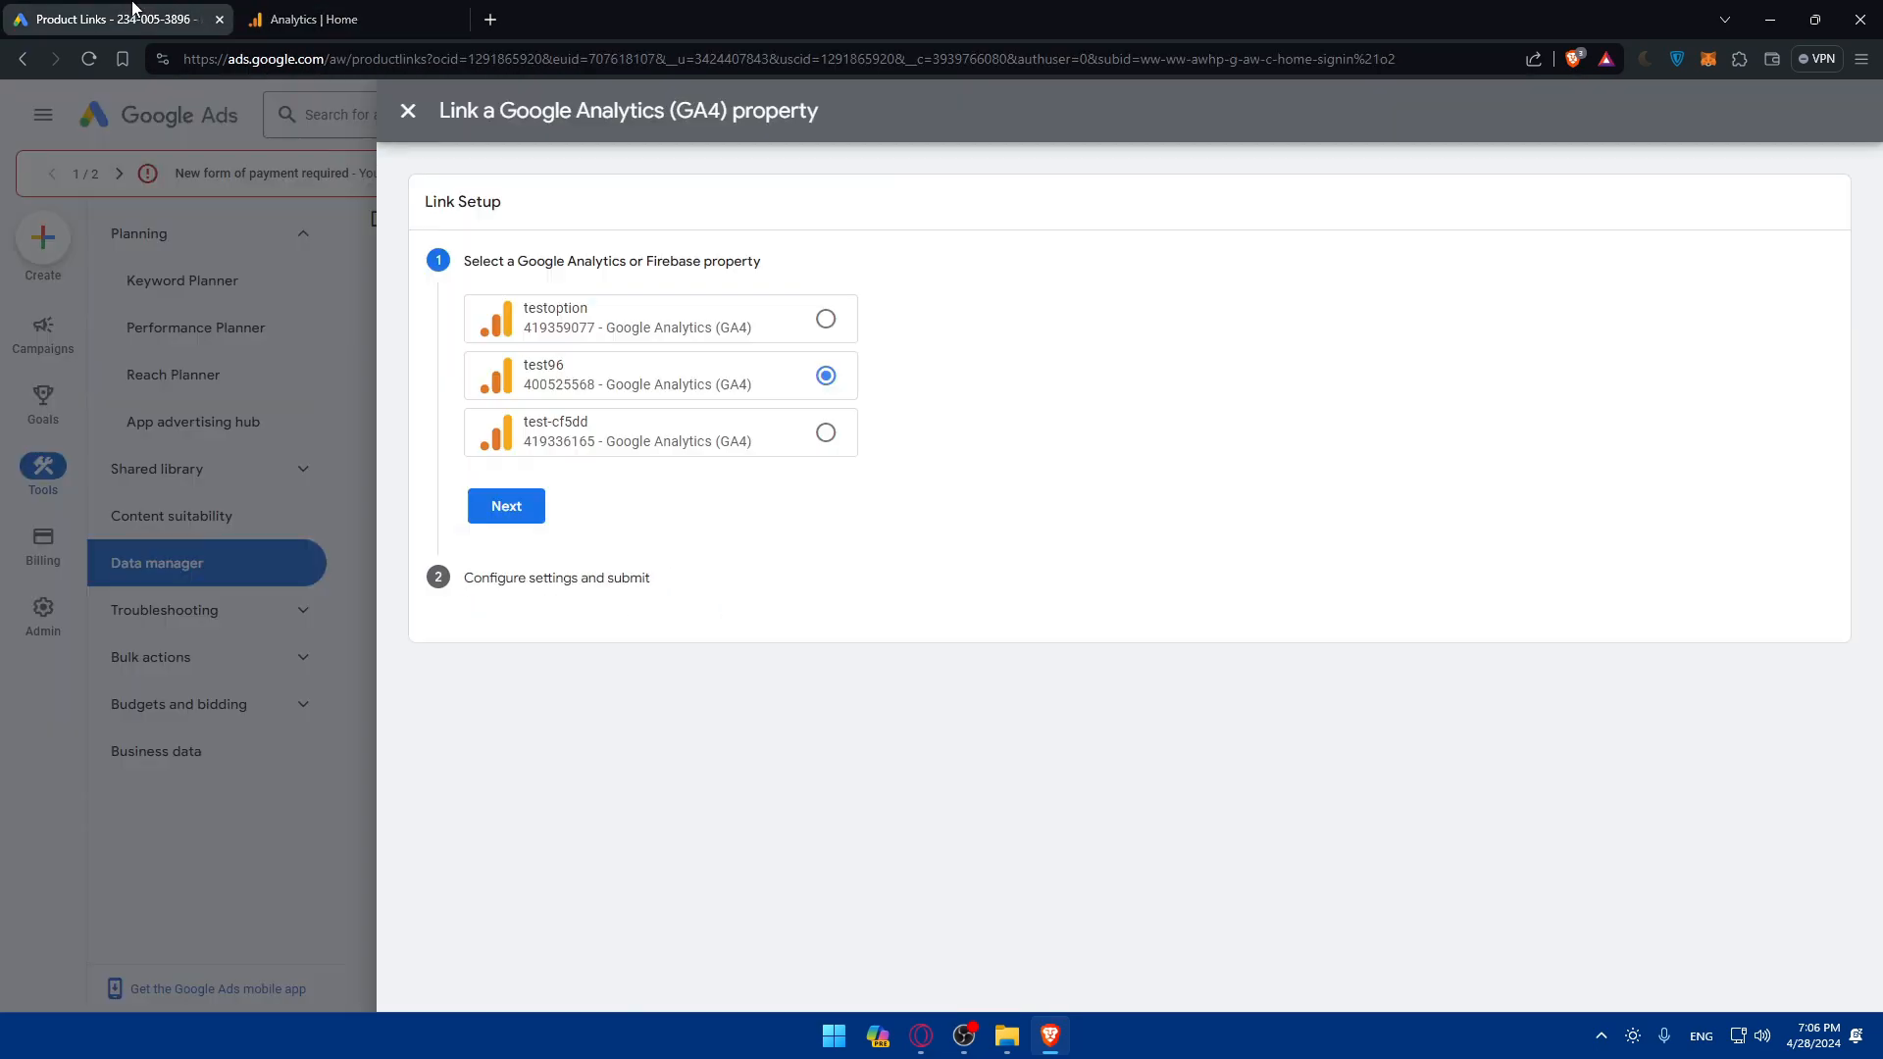
left_click(518, 509)
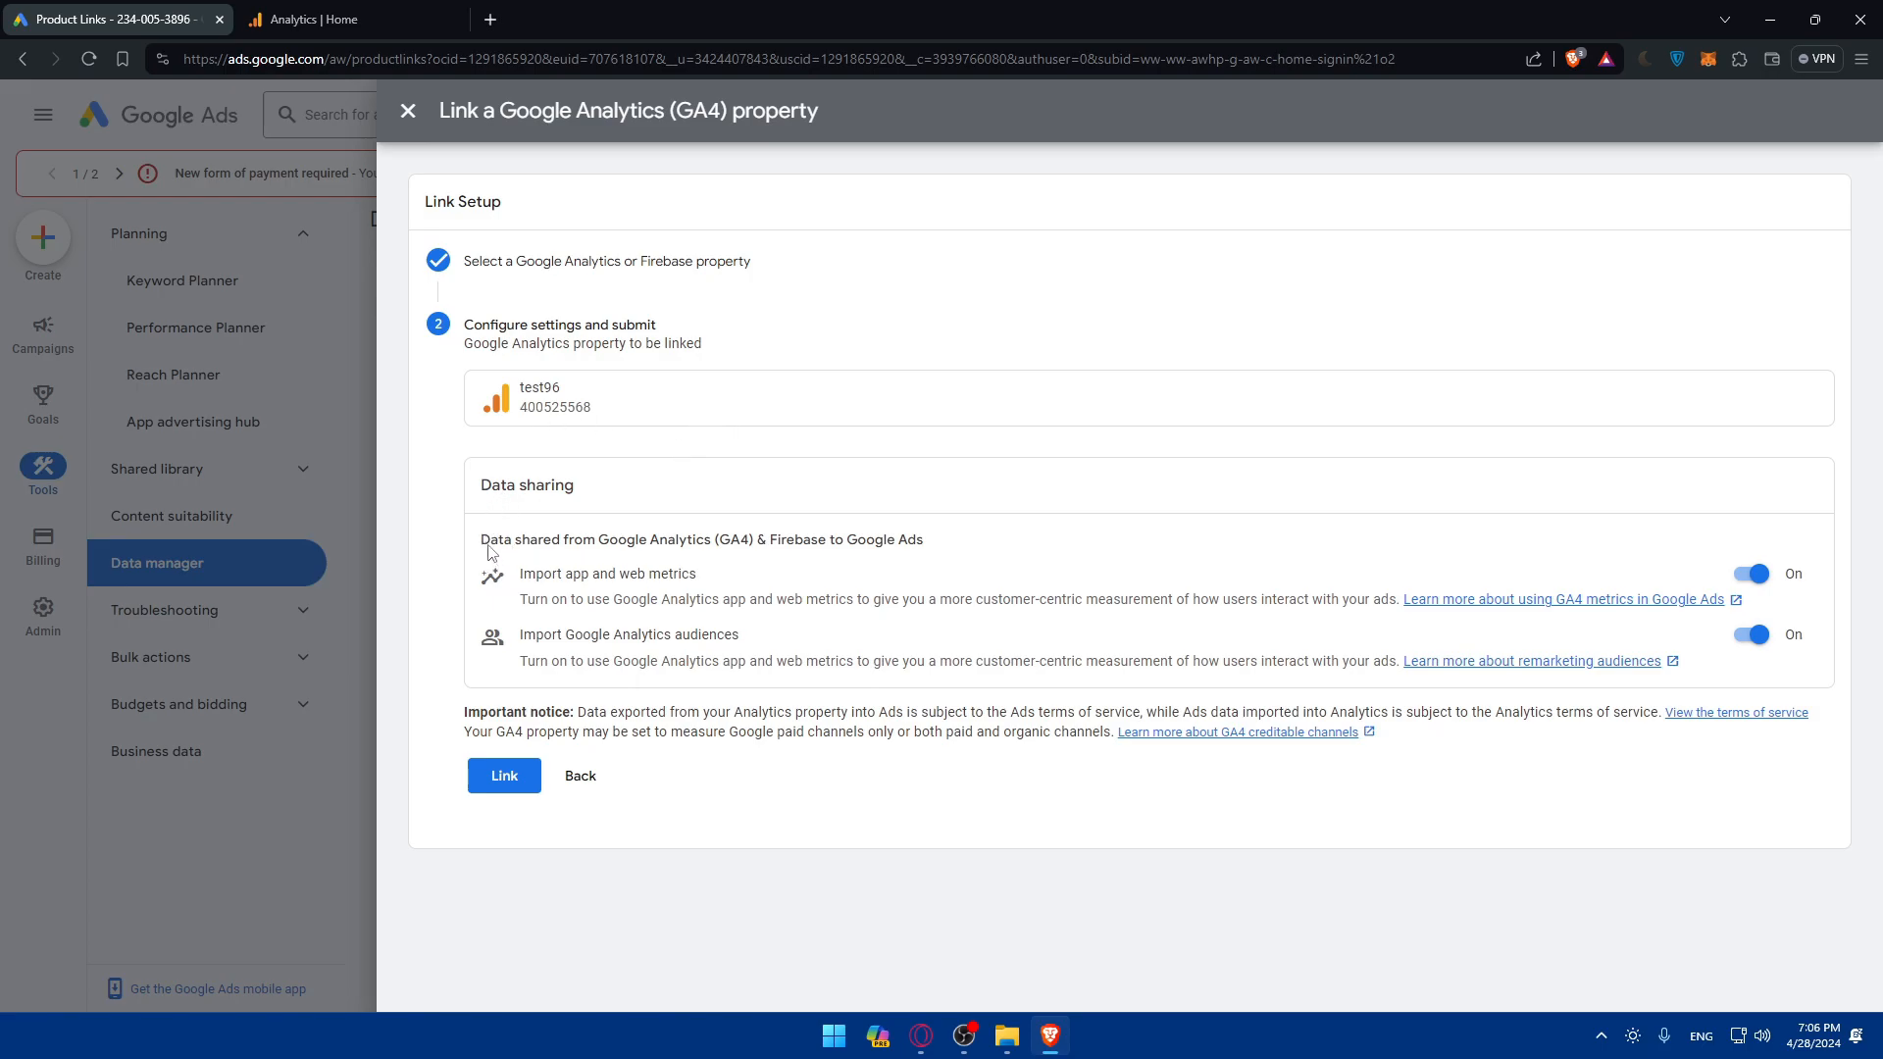
Review the app and web metrics import description and open its help article about GA4 metrics in Google Ads.
left_click_drag(478, 540, 636, 545)
left_click(639, 556)
left_click_drag(517, 575, 700, 579)
left_click(700, 583)
left_click(1584, 600)
left_click(61, 13)
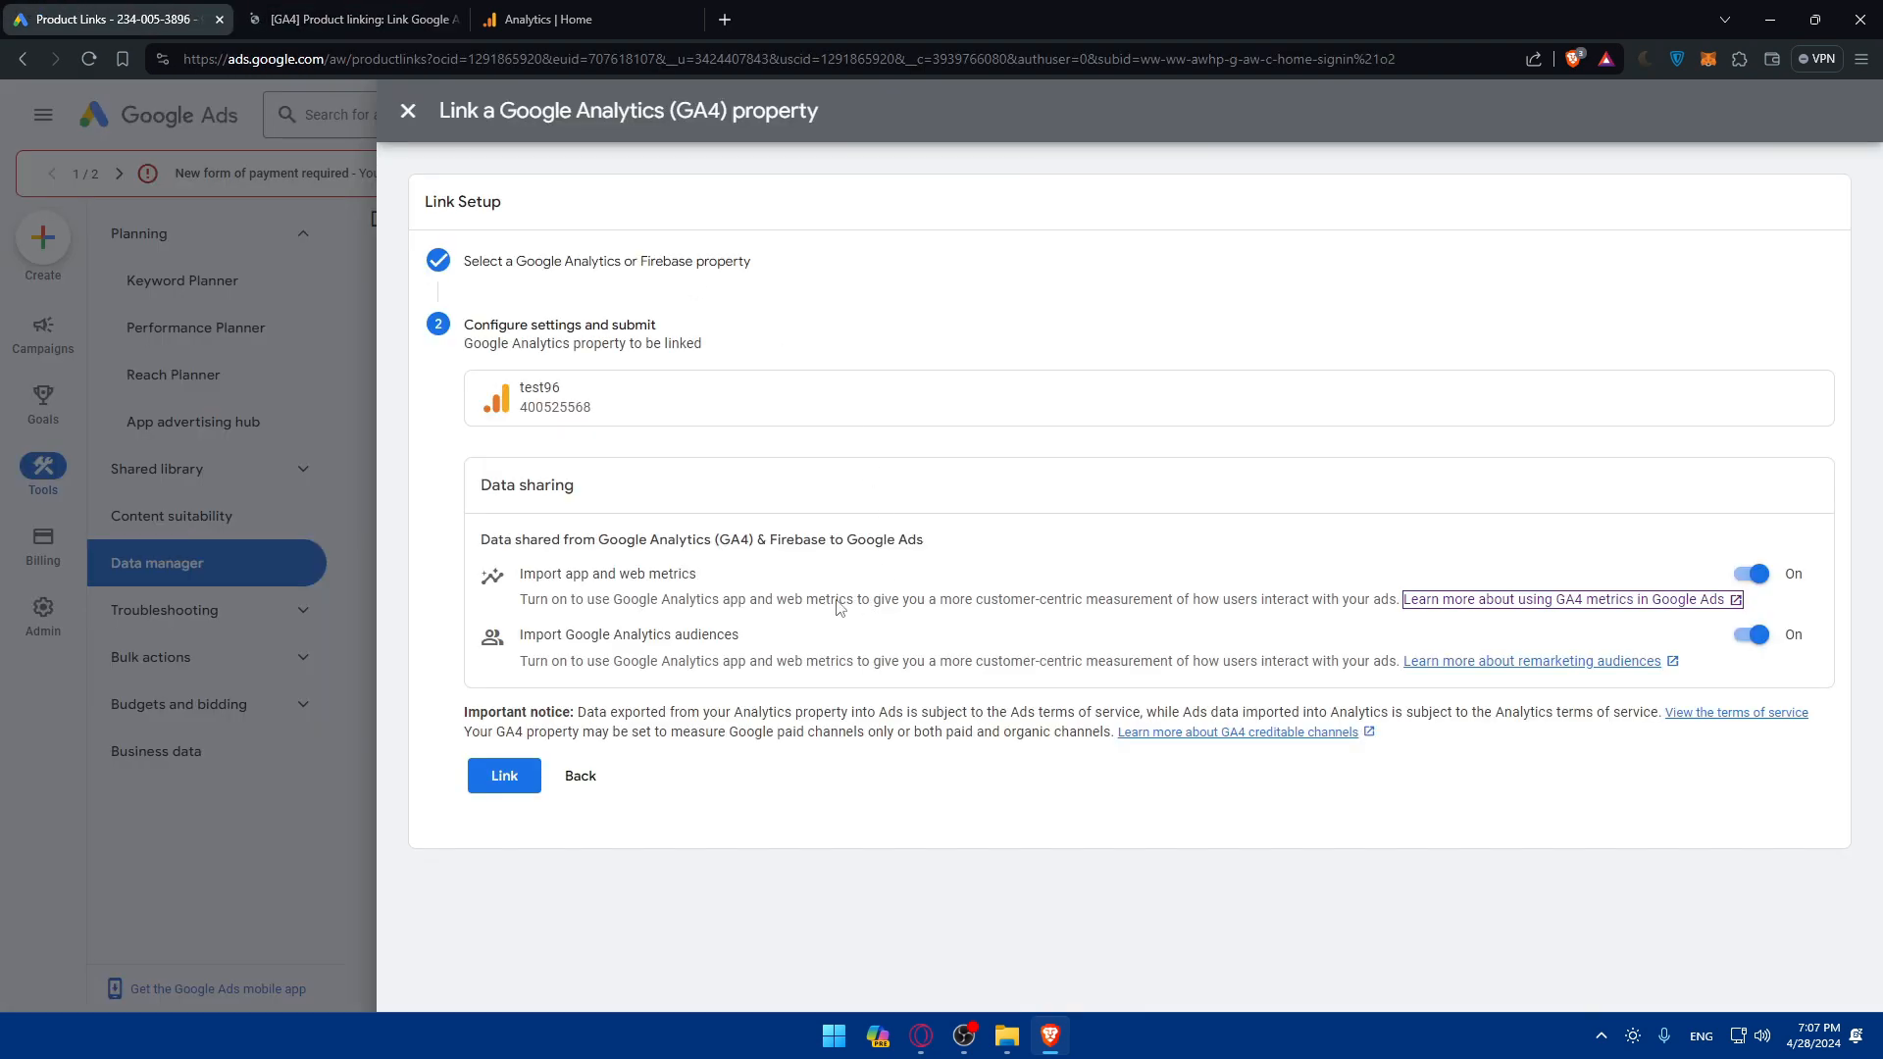
Review the Google Analytics audiences import description and open its help article about remarketing audiences.
left_click_drag(511, 635, 666, 648)
left_click(666, 648)
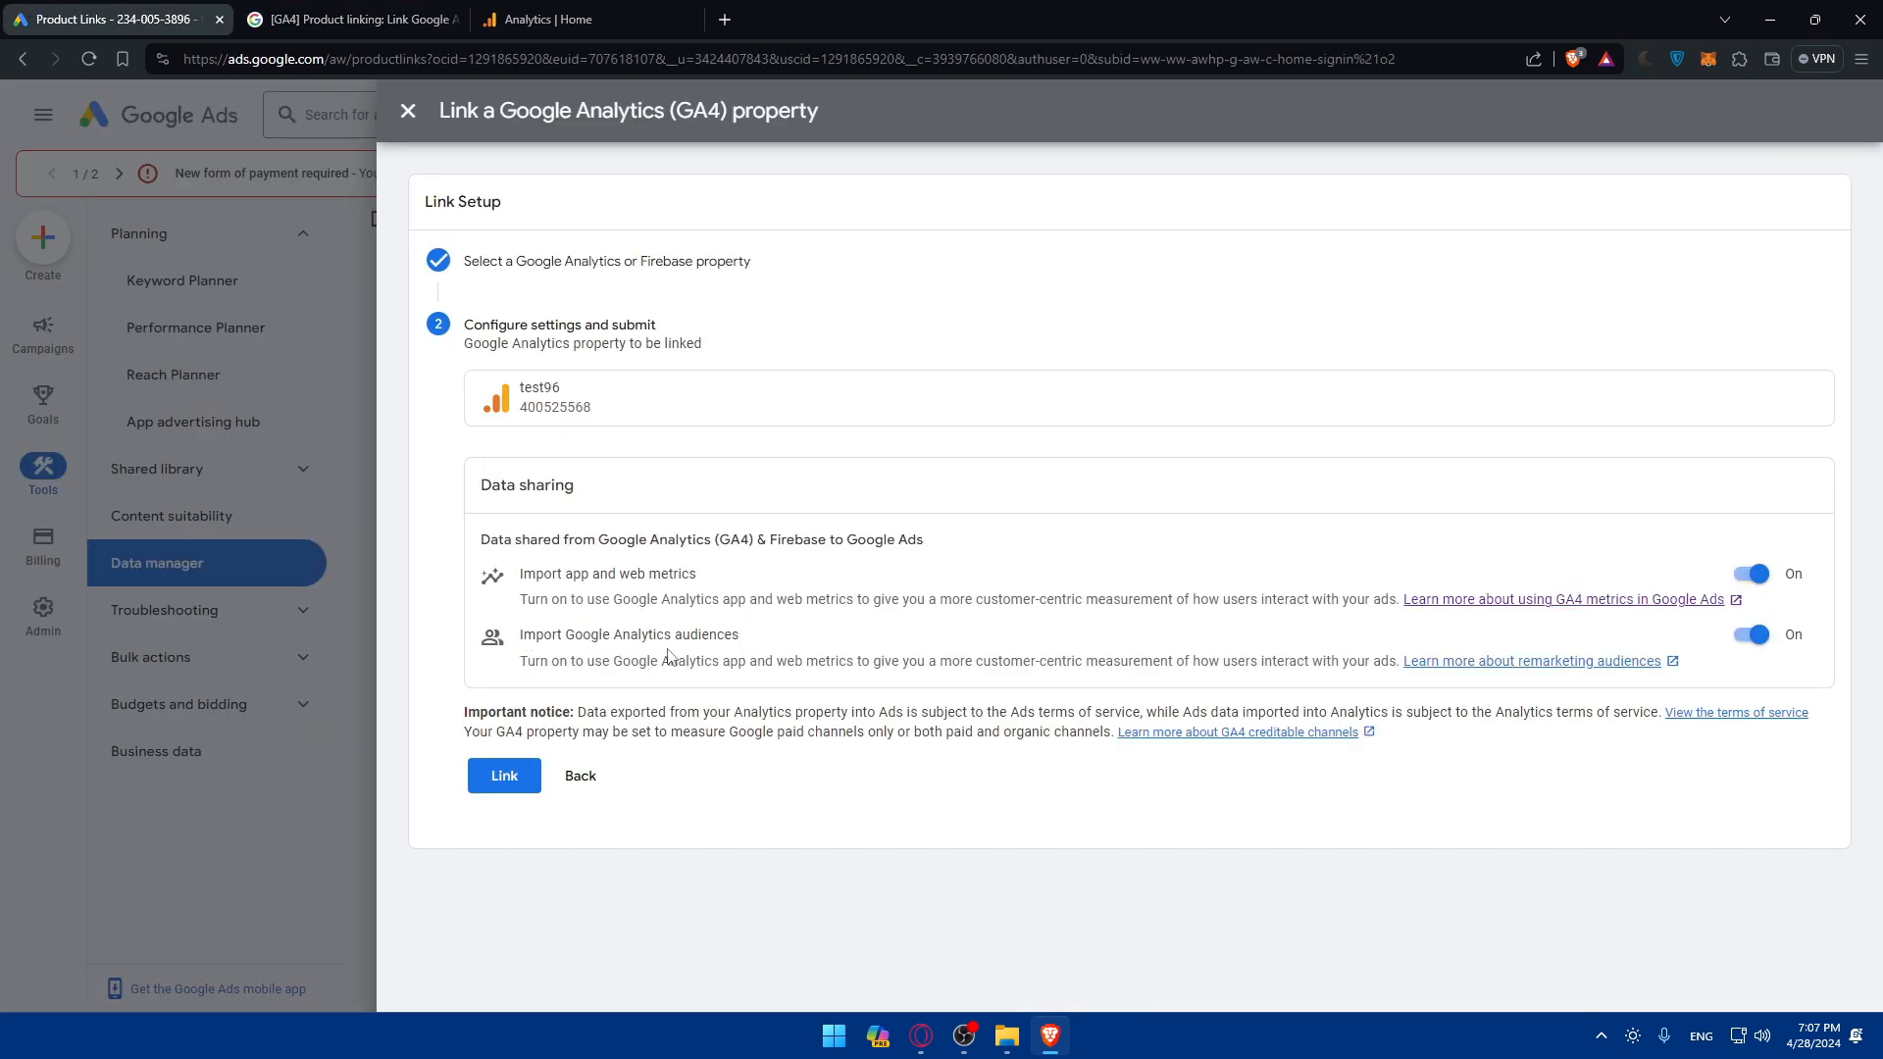
left_click_drag(515, 675, 639, 676)
left_click(633, 676)
left_click(1450, 662)
left_click(138, 9)
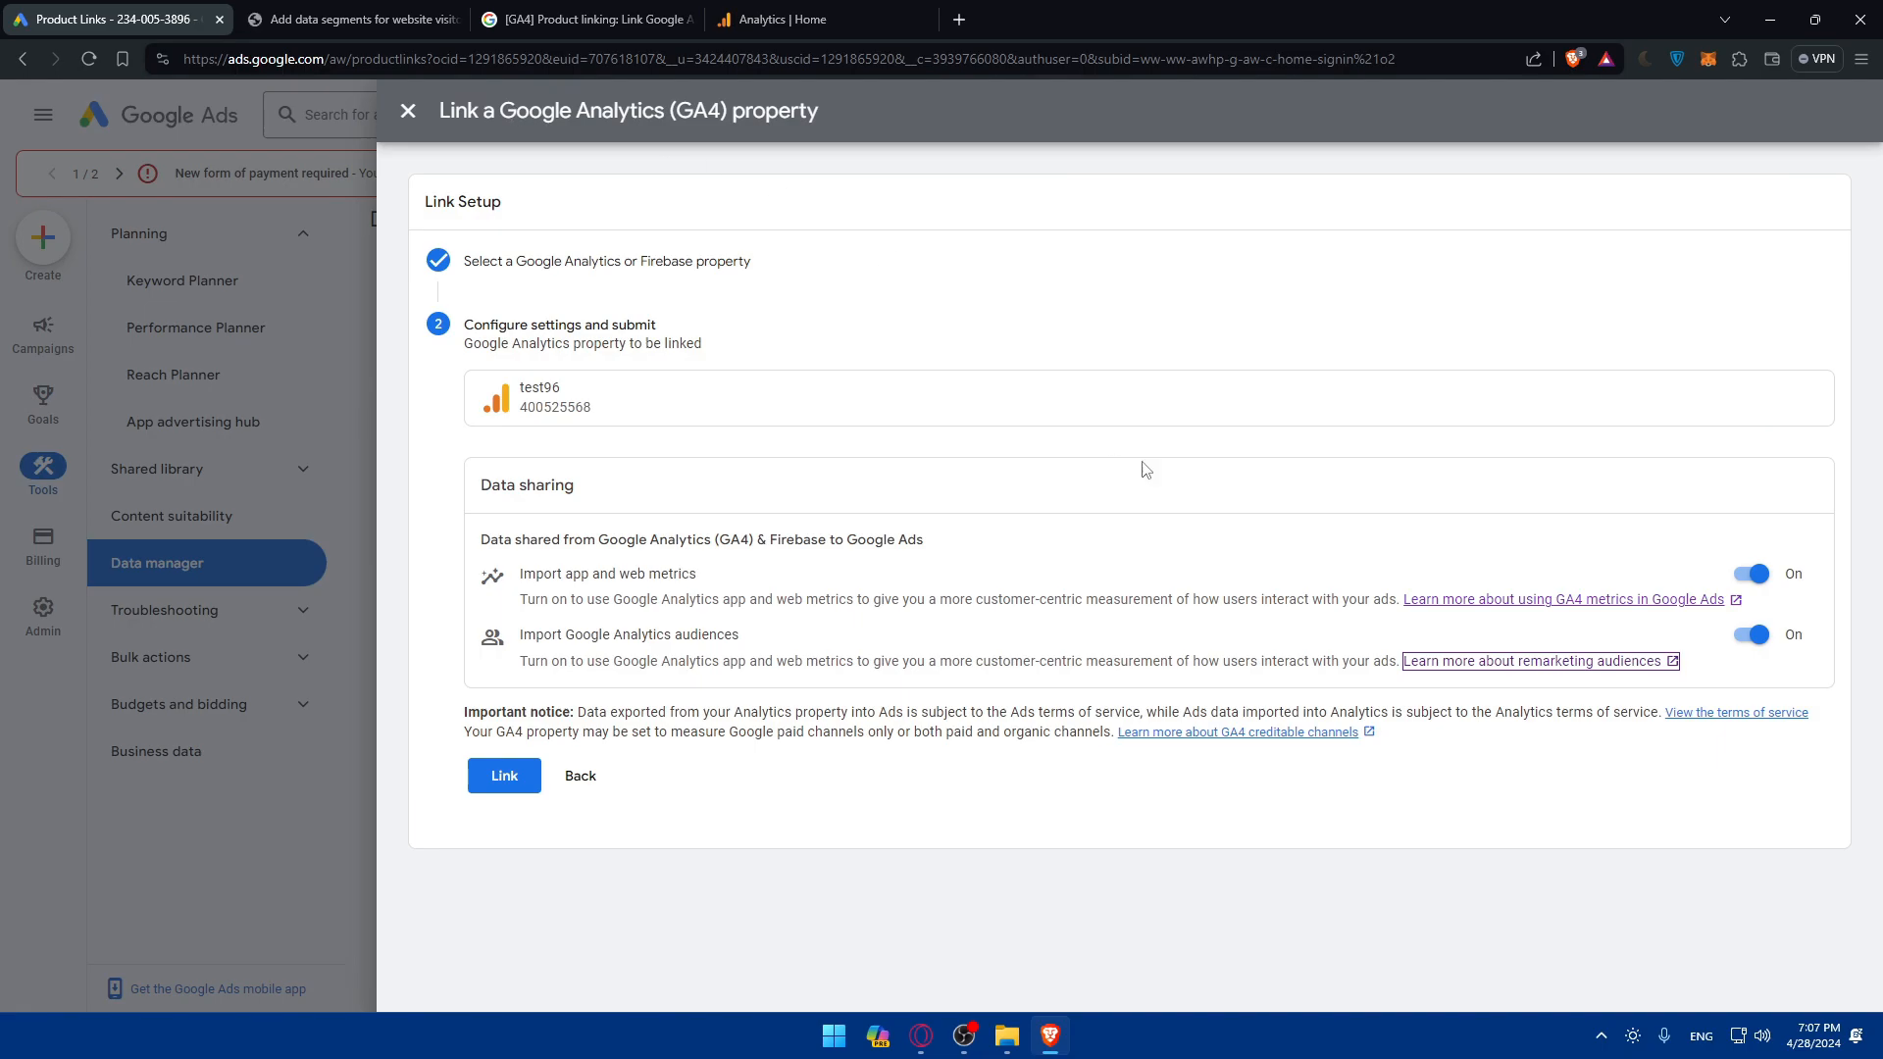
Toggle the app and web metrics and Google Analytics audiences imports, leaving both on, and link the test96 property.
left_click(1752, 574)
left_click(1752, 634)
left_click(1750, 574)
left_click(1750, 634)
left_click(1750, 574)
left_click(1750, 635)
left_click(1758, 583)
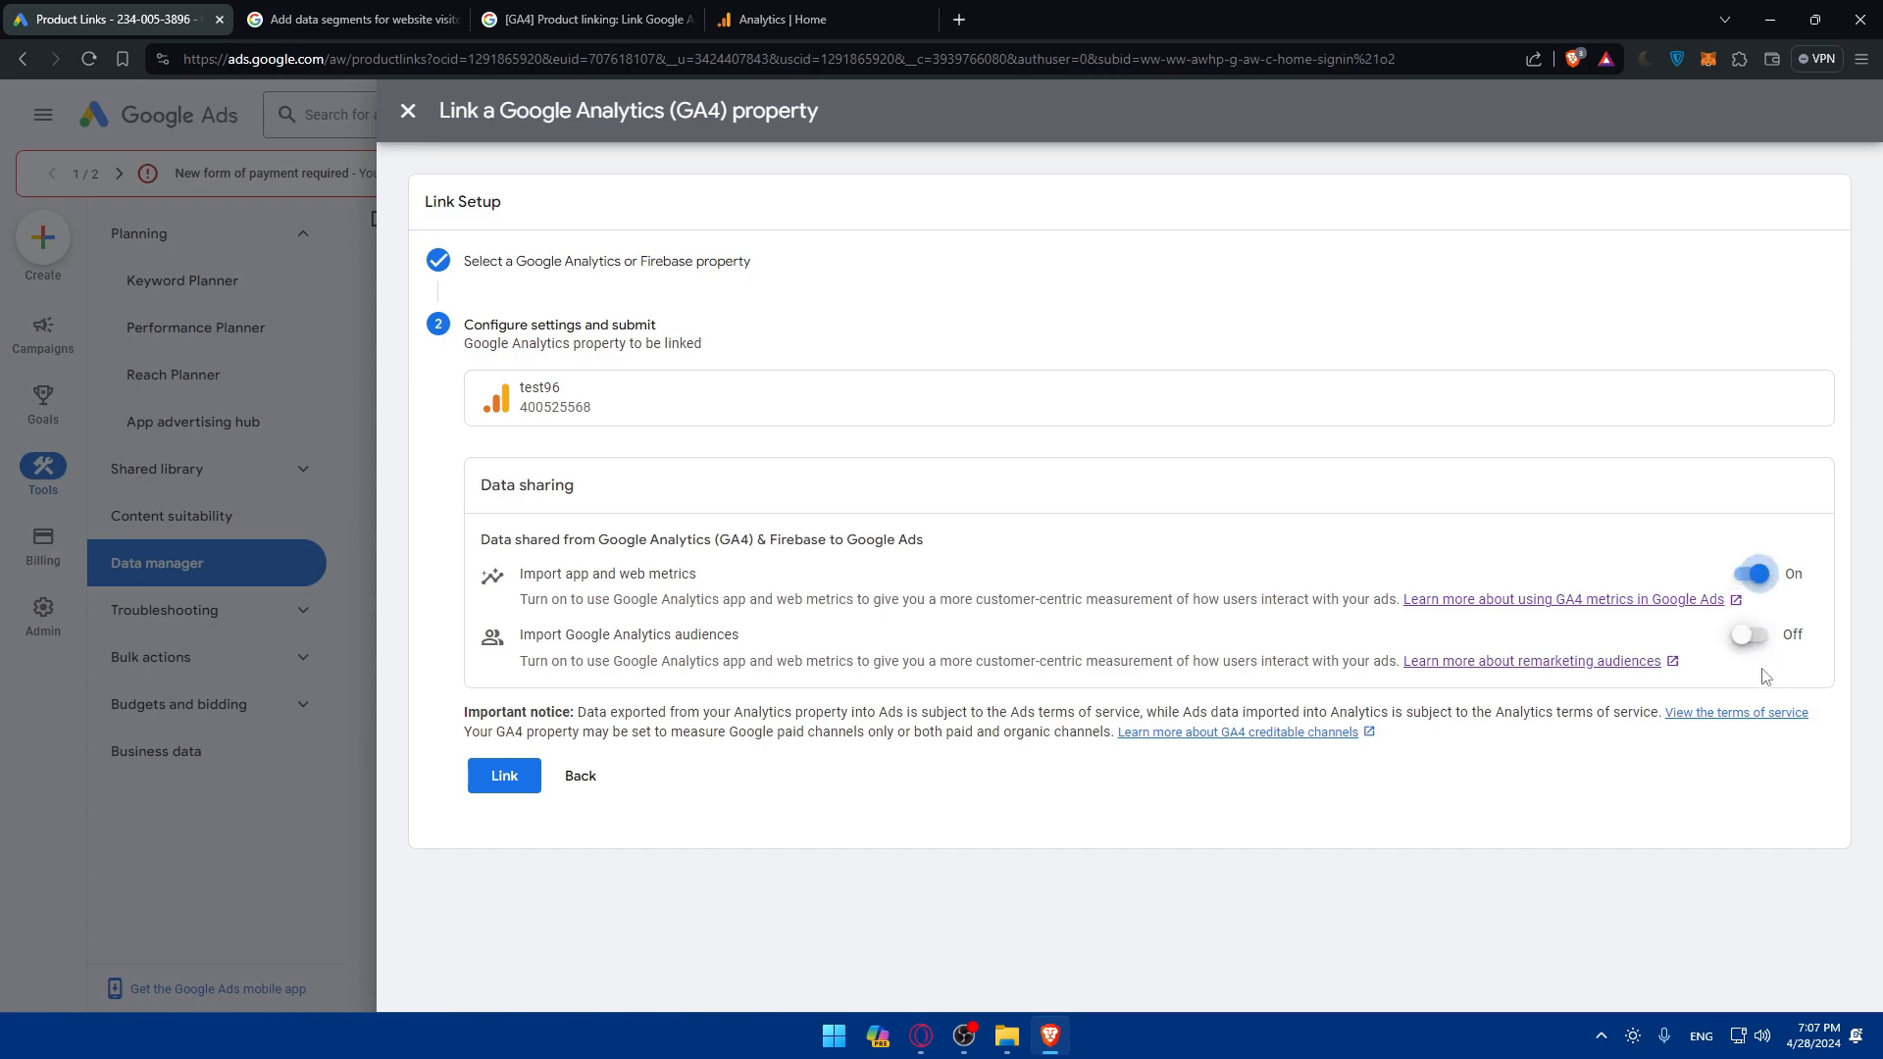
left_click(1757, 585)
left_click(1752, 635)
left_click(1756, 587)
left_click(522, 783)
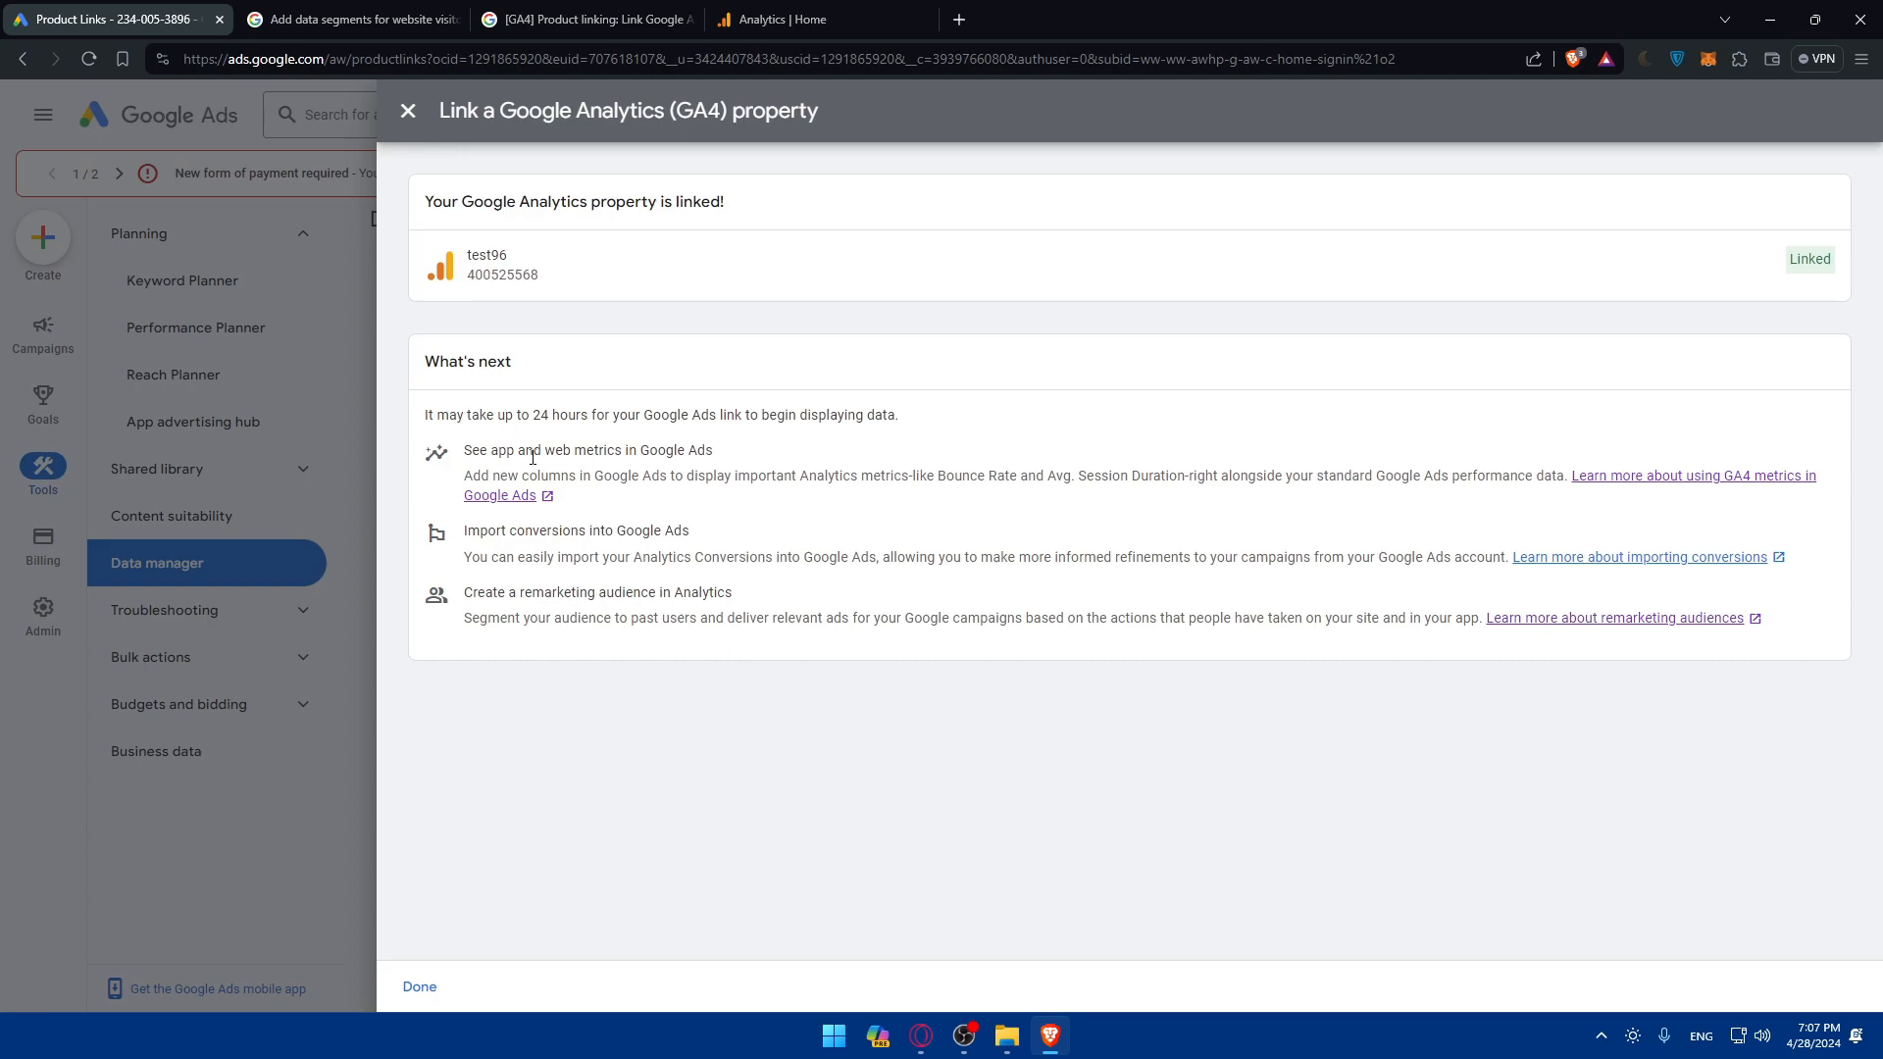
Review the follow-up notes on app and web metrics, conversion imports and remarketing audiences, and check the linked test96 property entry.
left_click_drag(465, 453, 651, 452)
left_click(652, 452)
left_click_drag(465, 487, 609, 481)
left_click(627, 481)
left_click_drag(463, 531, 713, 560)
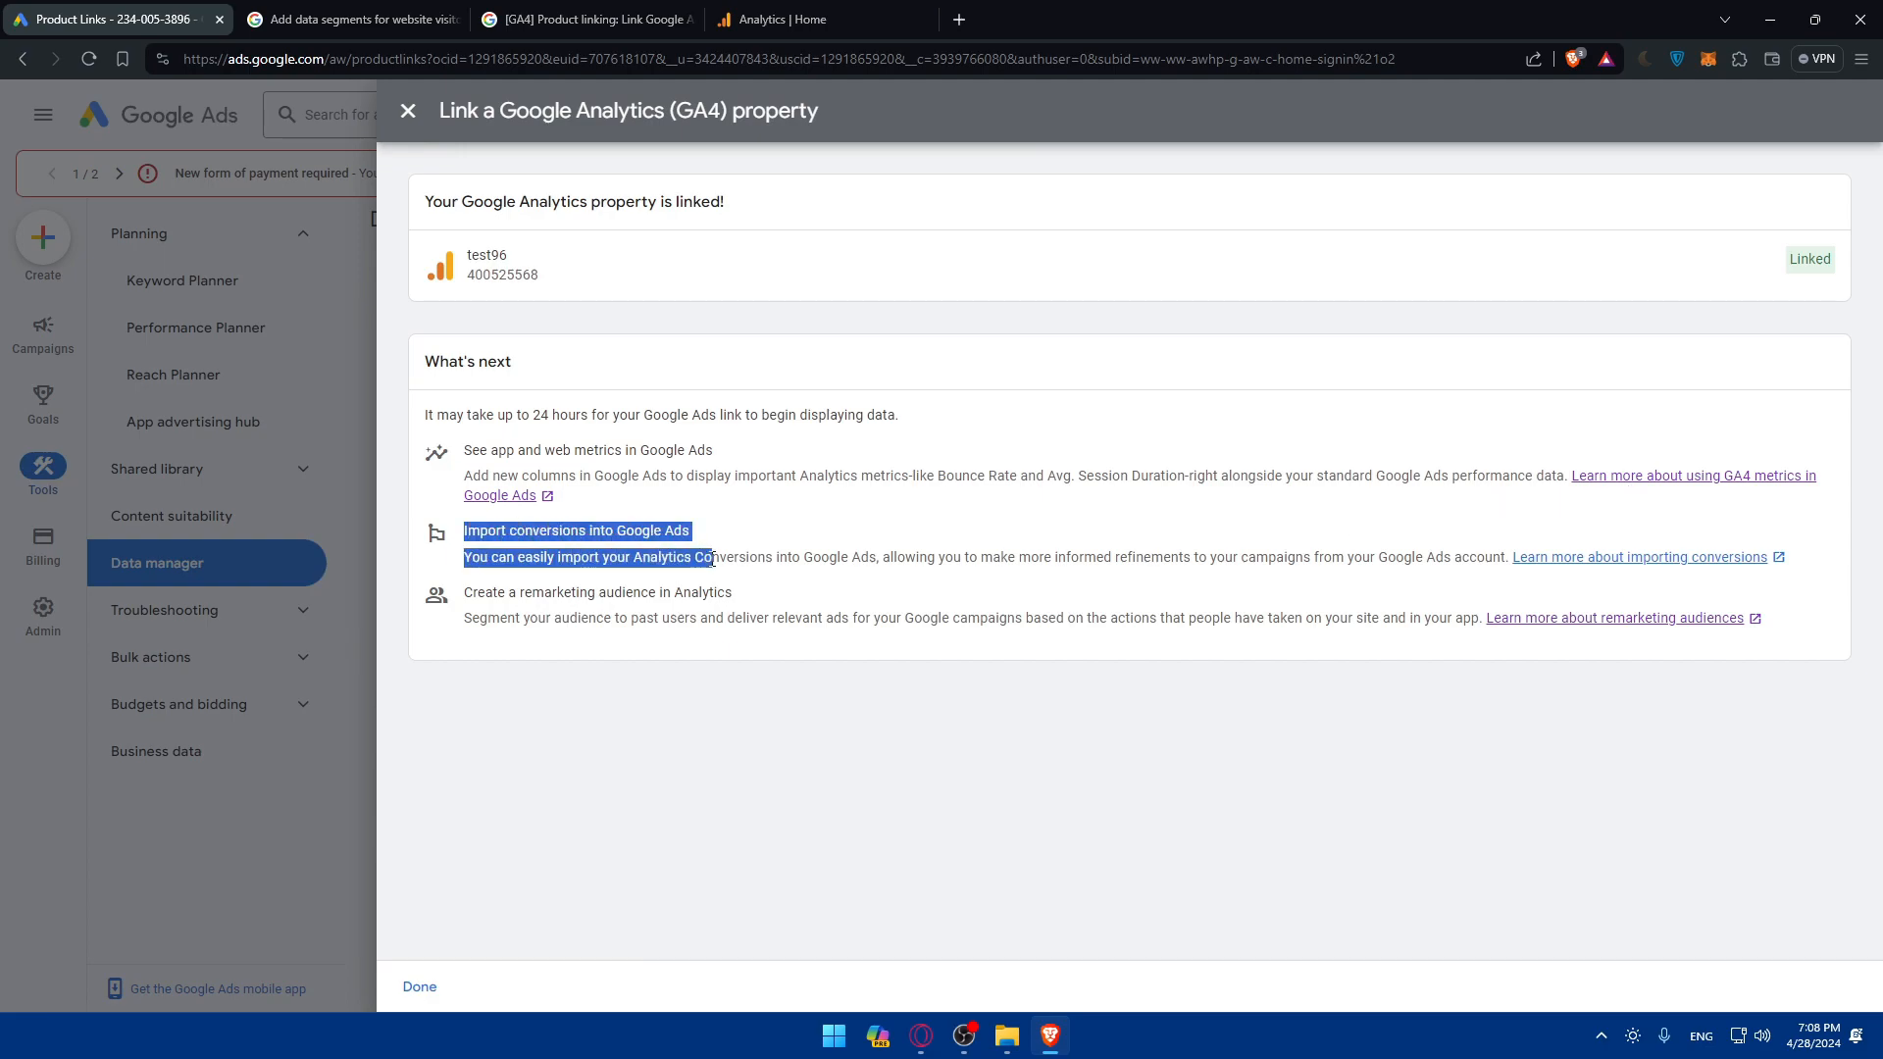
left_click(616, 549)
left_click_drag(463, 557, 603, 593)
left_click(659, 574)
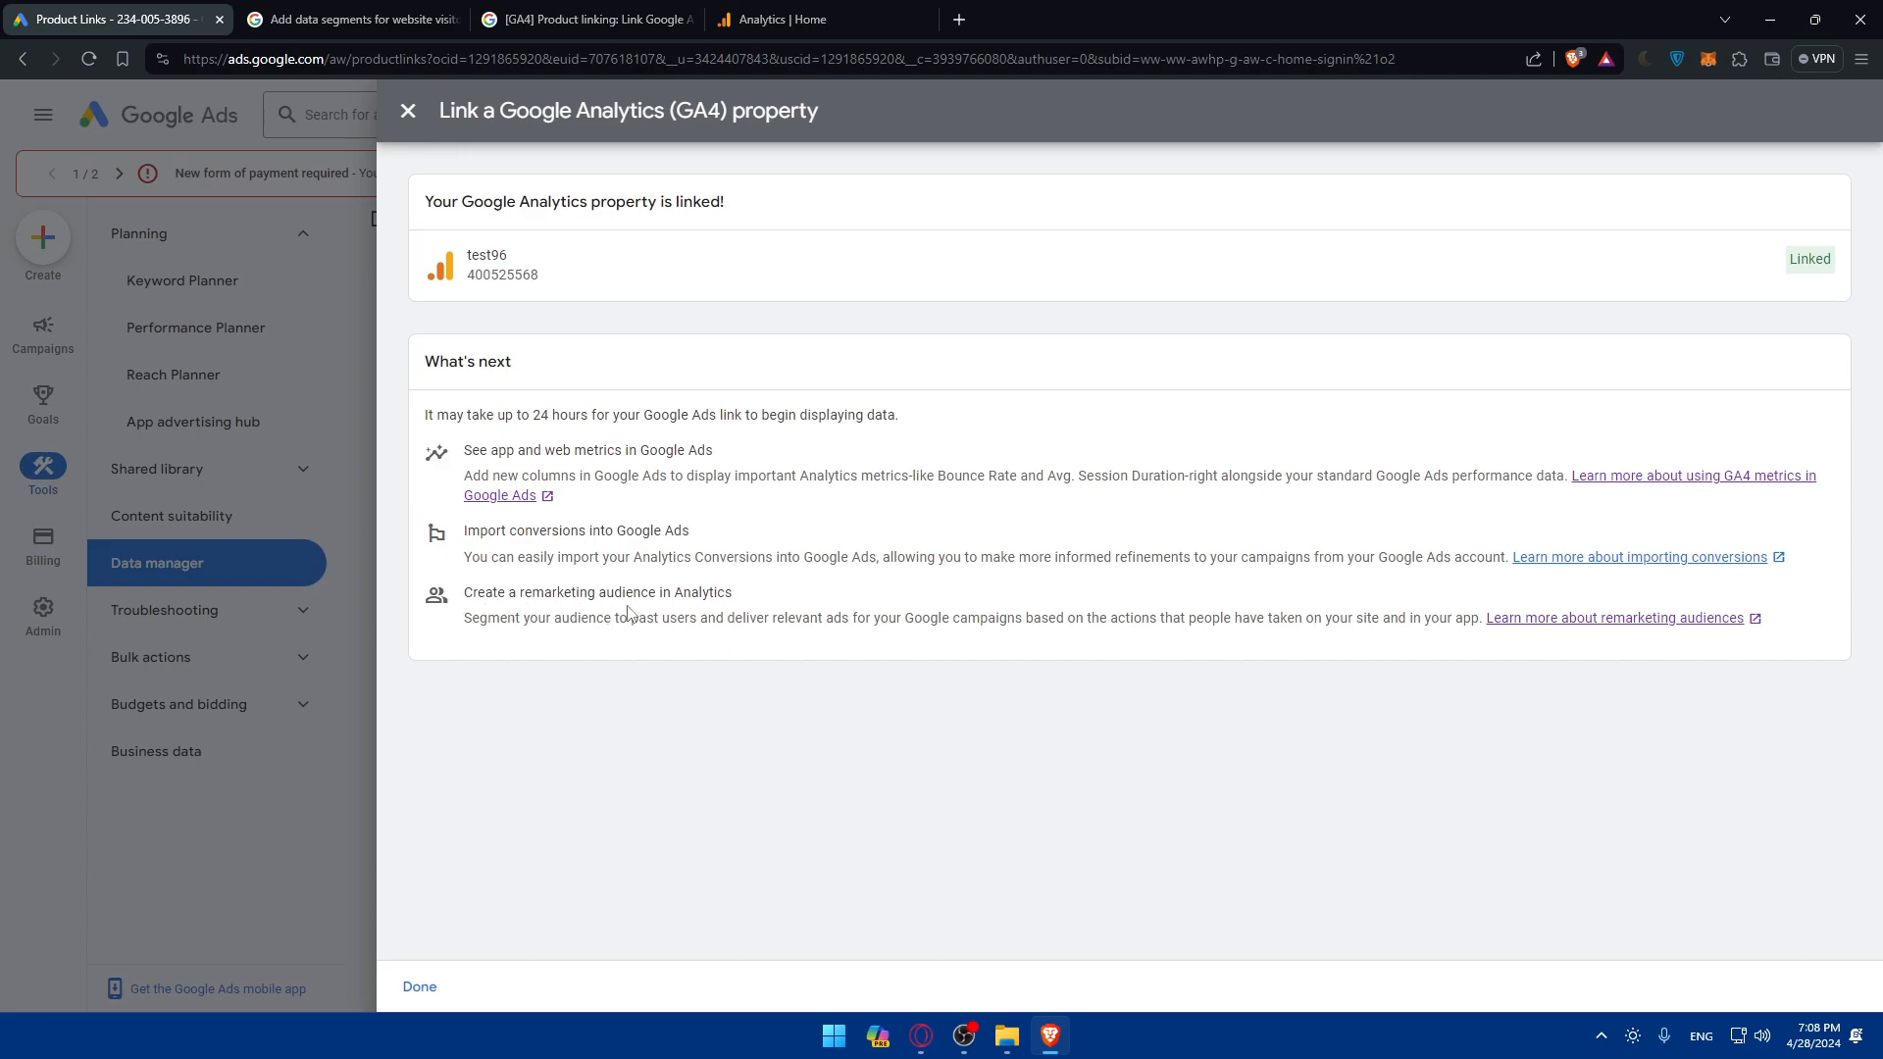
left_click_drag(621, 624, 888, 622)
left_click(655, 625)
left_click(822, 635)
left_click(904, 618)
left_click_drag(480, 256, 597, 267)
left_click(515, 261)
Finish the linking and open the management page for the connected Google Analytics (GA4) & Firebase product, dismissing the payment method dialog.
left_click(419, 988)
left_click_drag(624, 399, 789, 405)
left_click(921, 412)
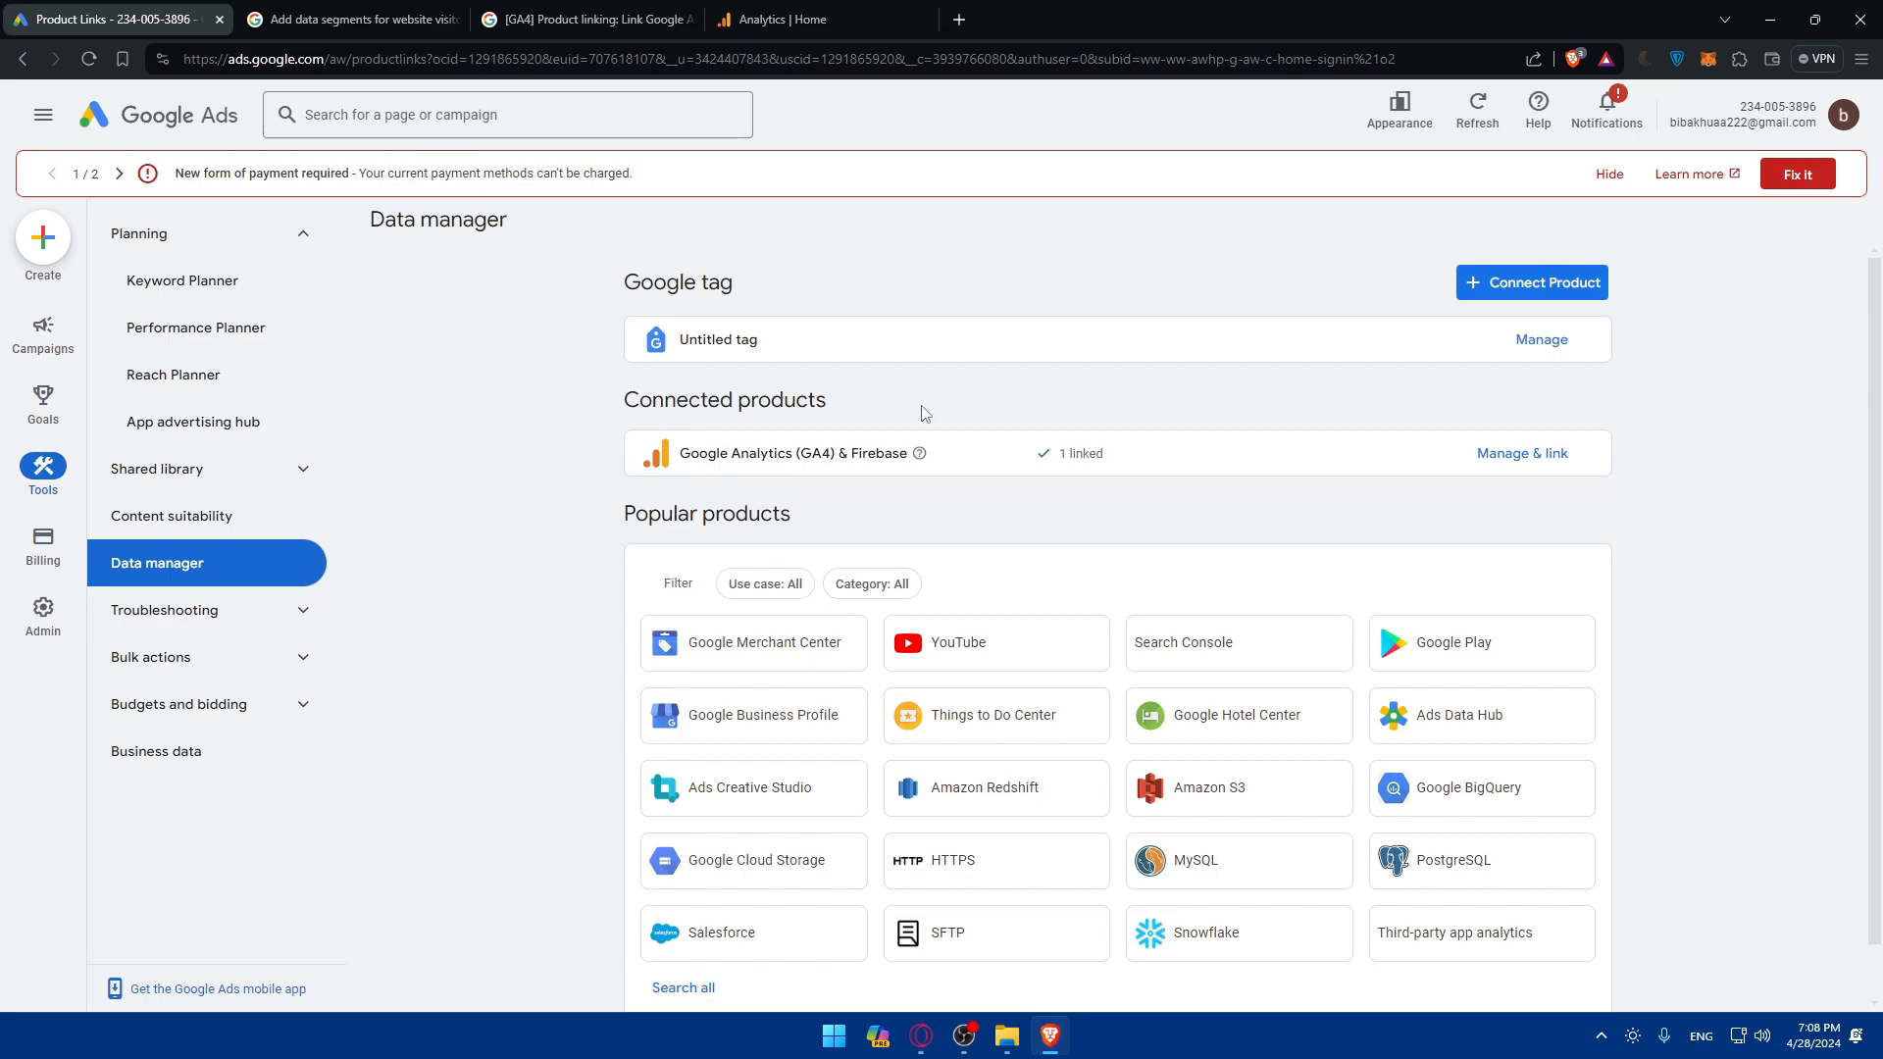
left_click(1510, 463)
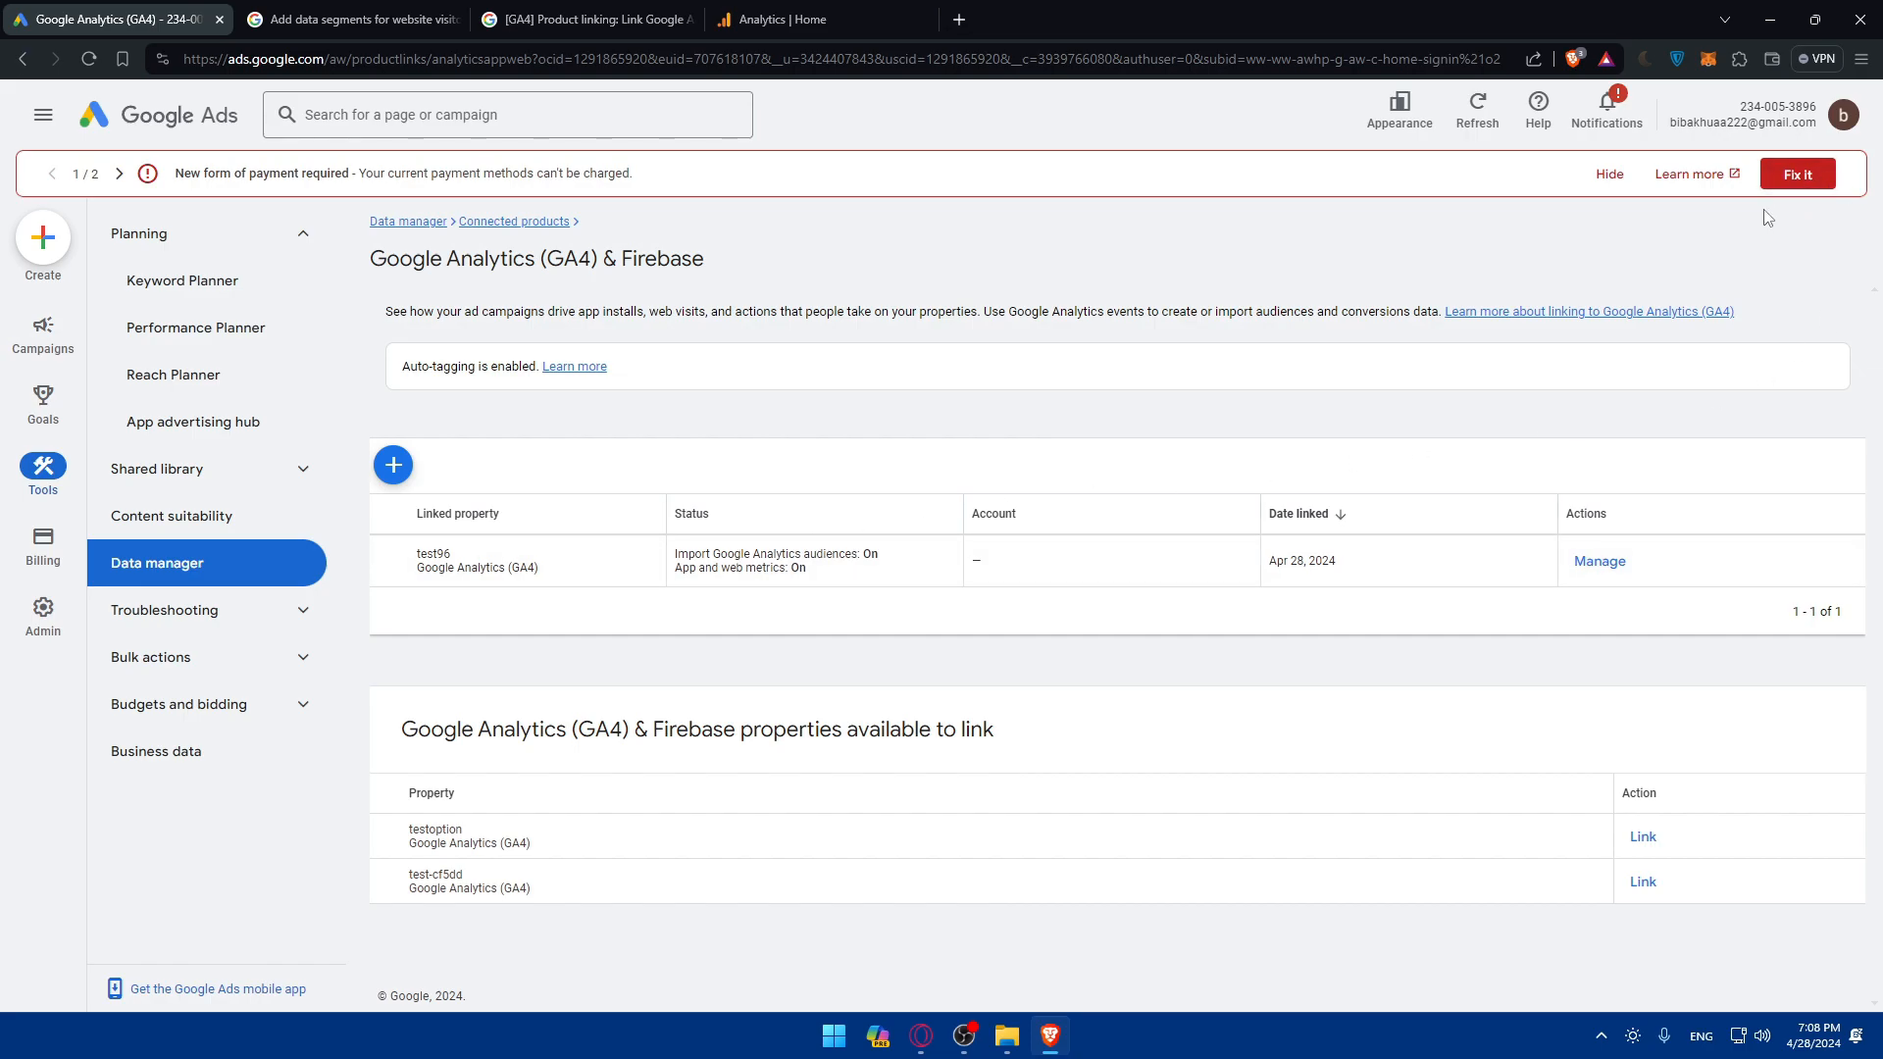
key("alt+Left")
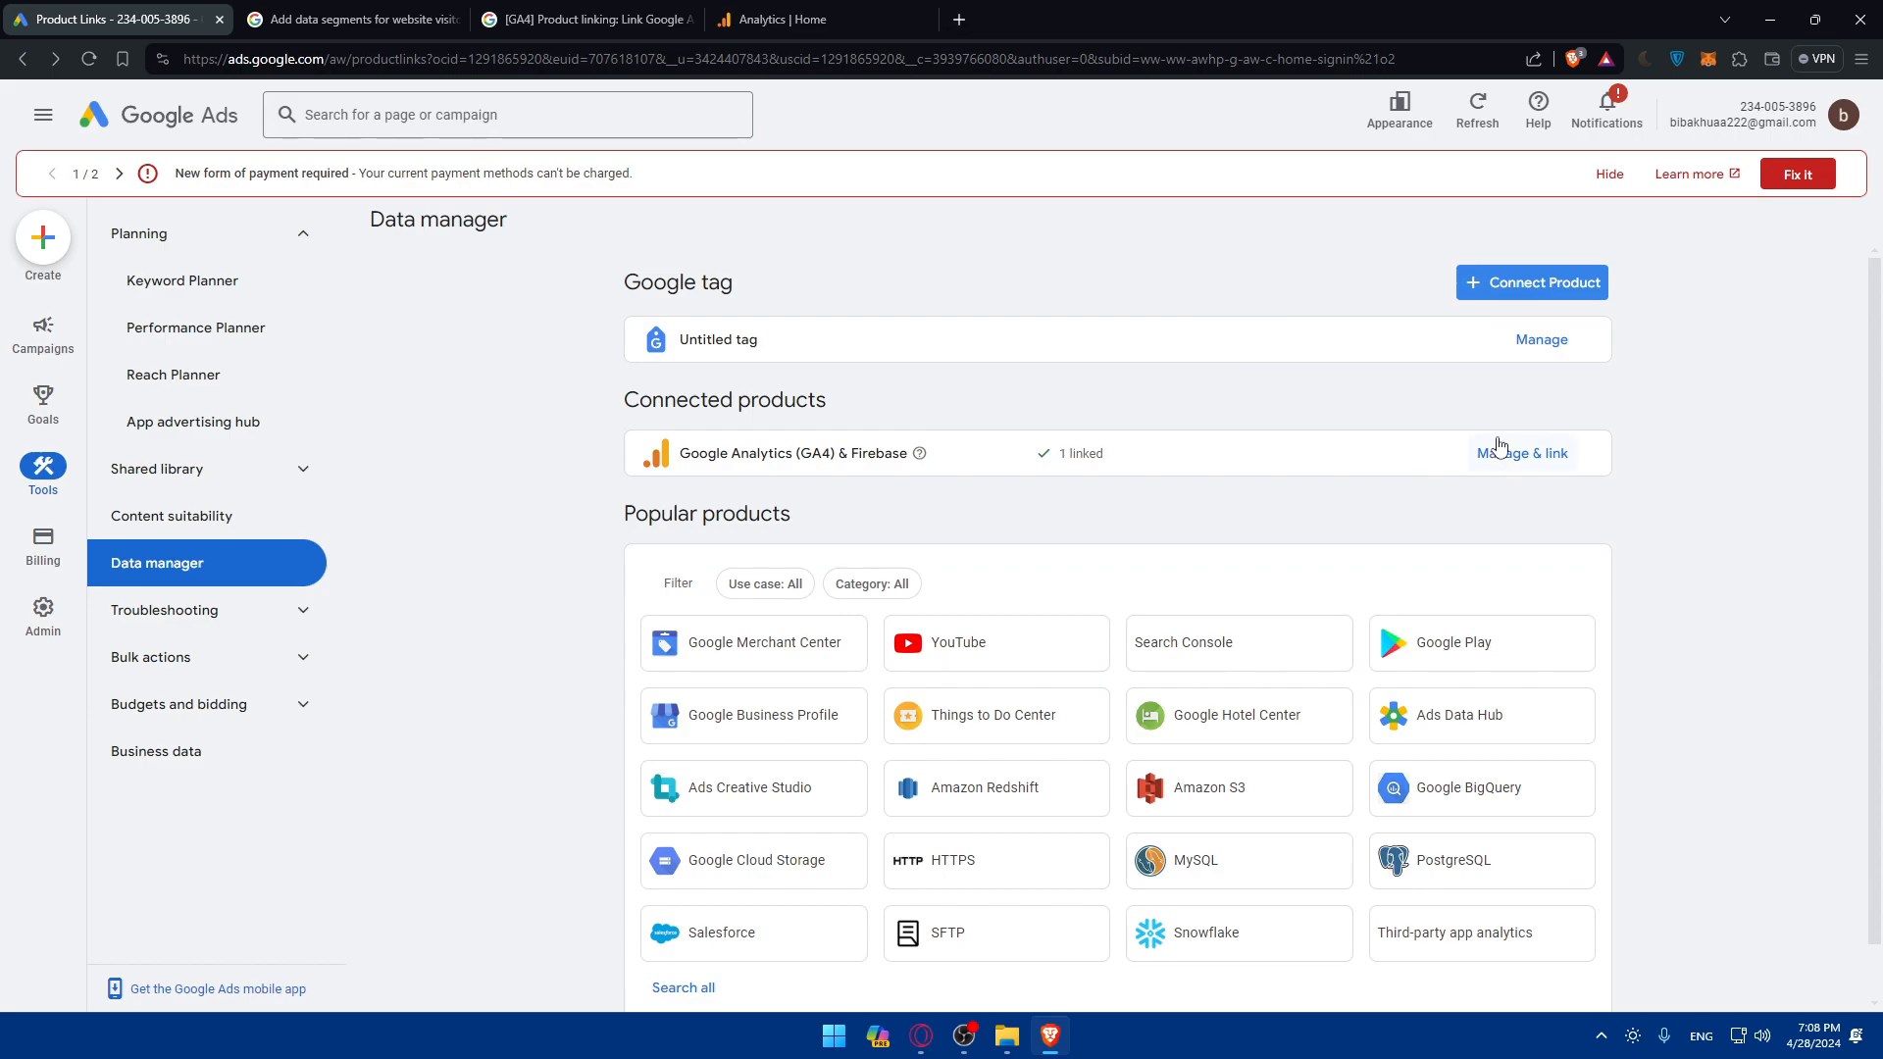
left_click(1510, 459)
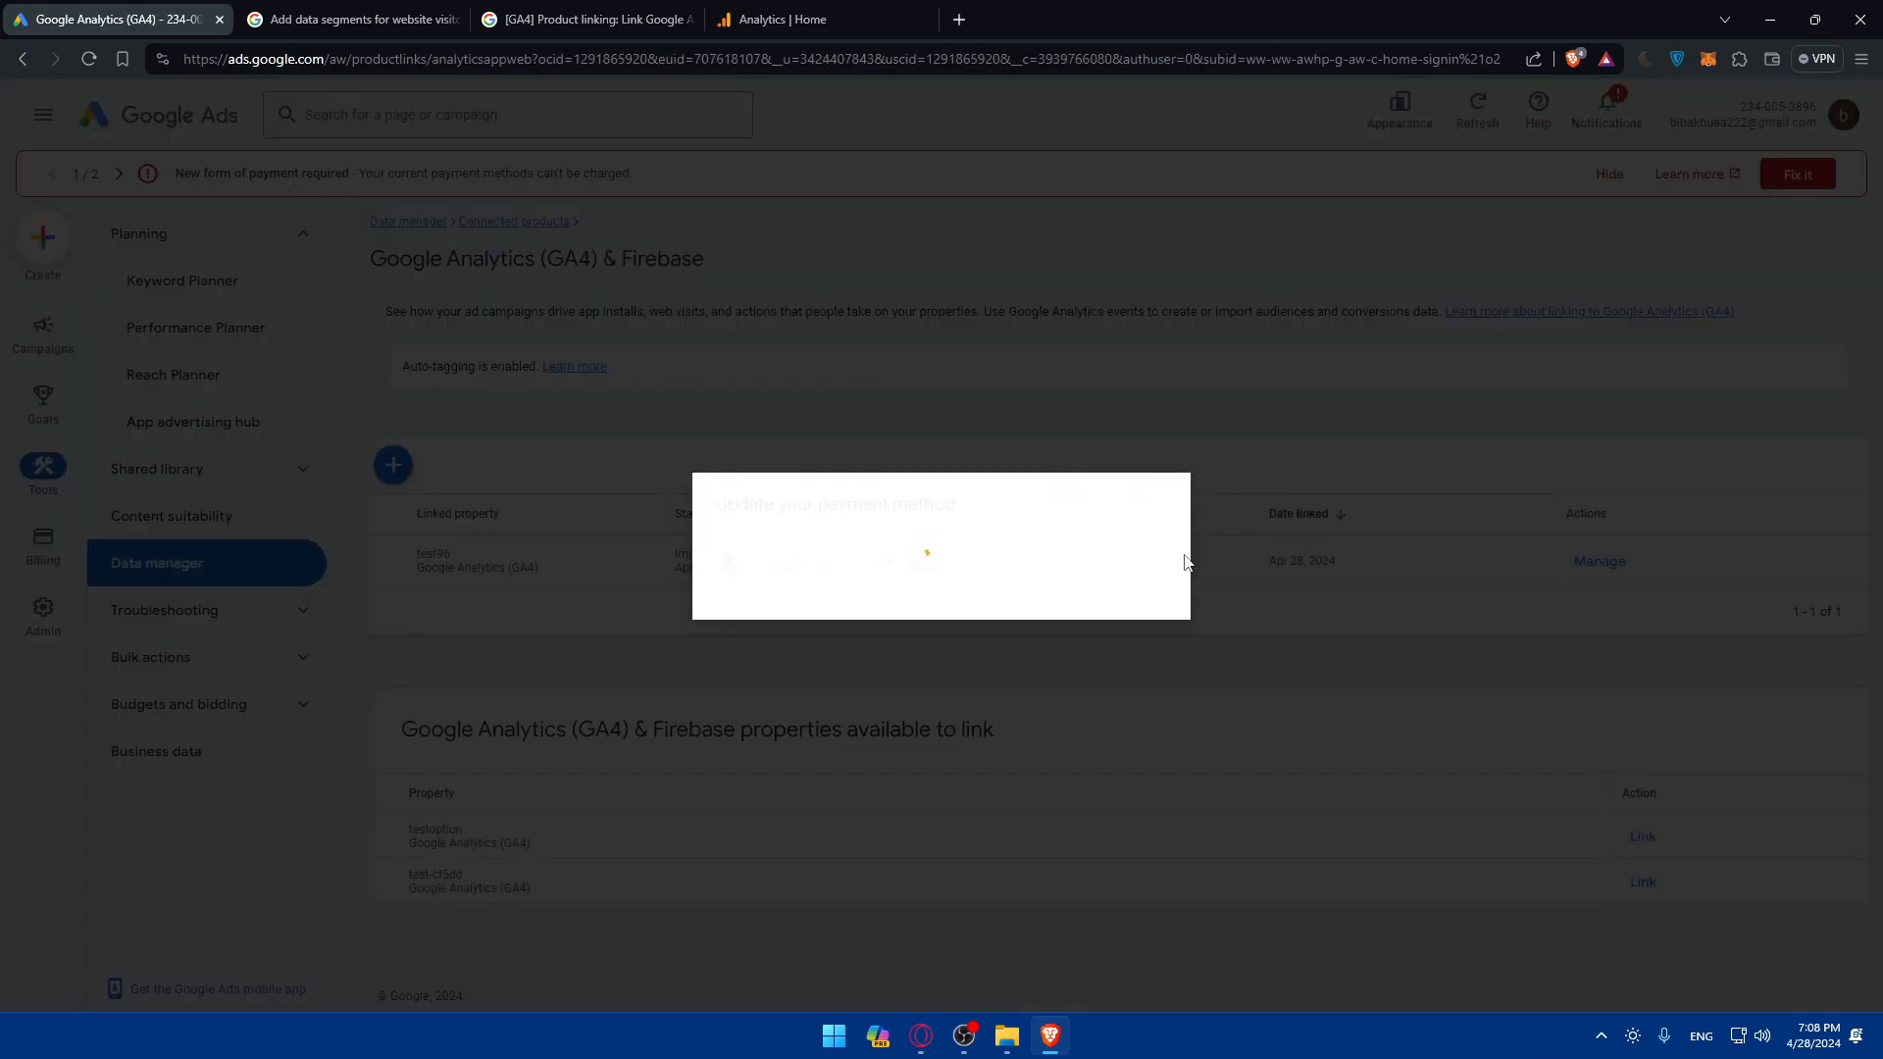
left_click(1017, 702)
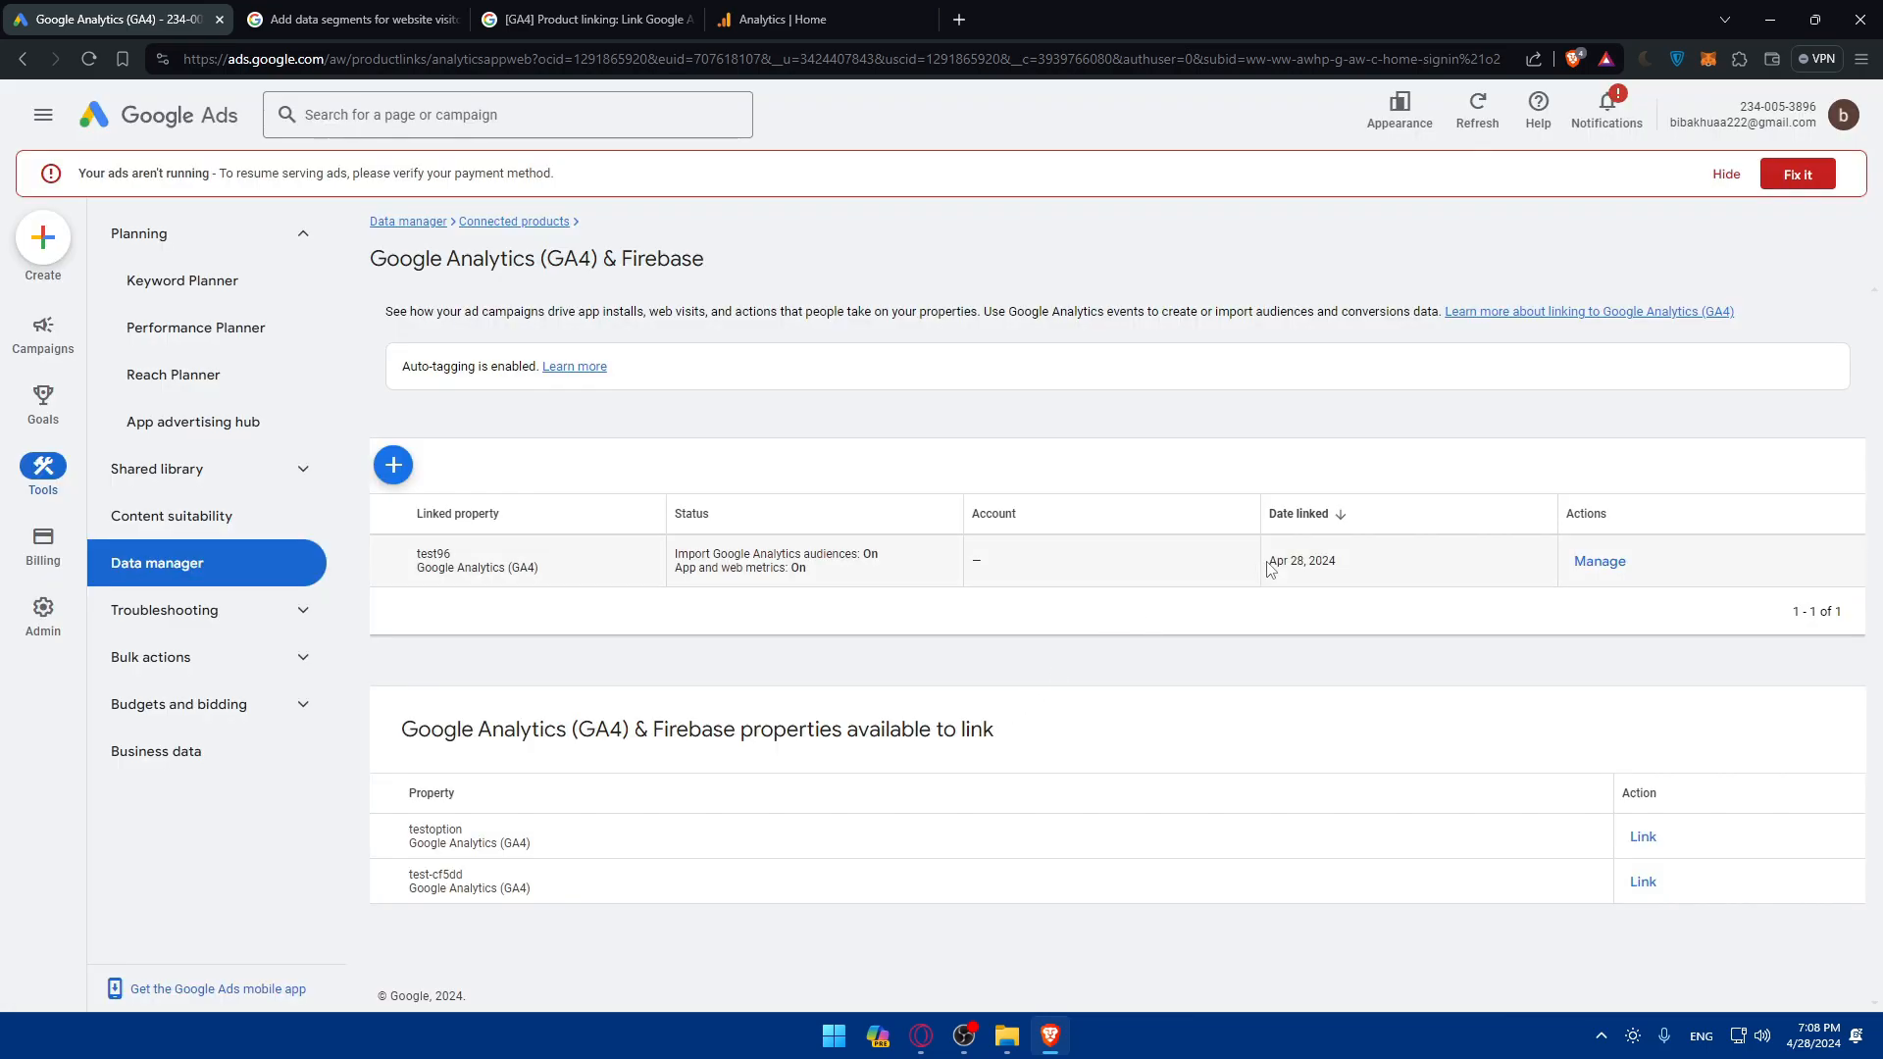
Review the test96 link's data sharing settings, toggling the app and web metrics import off and on again, and close them without saving.
left_click(1599, 561)
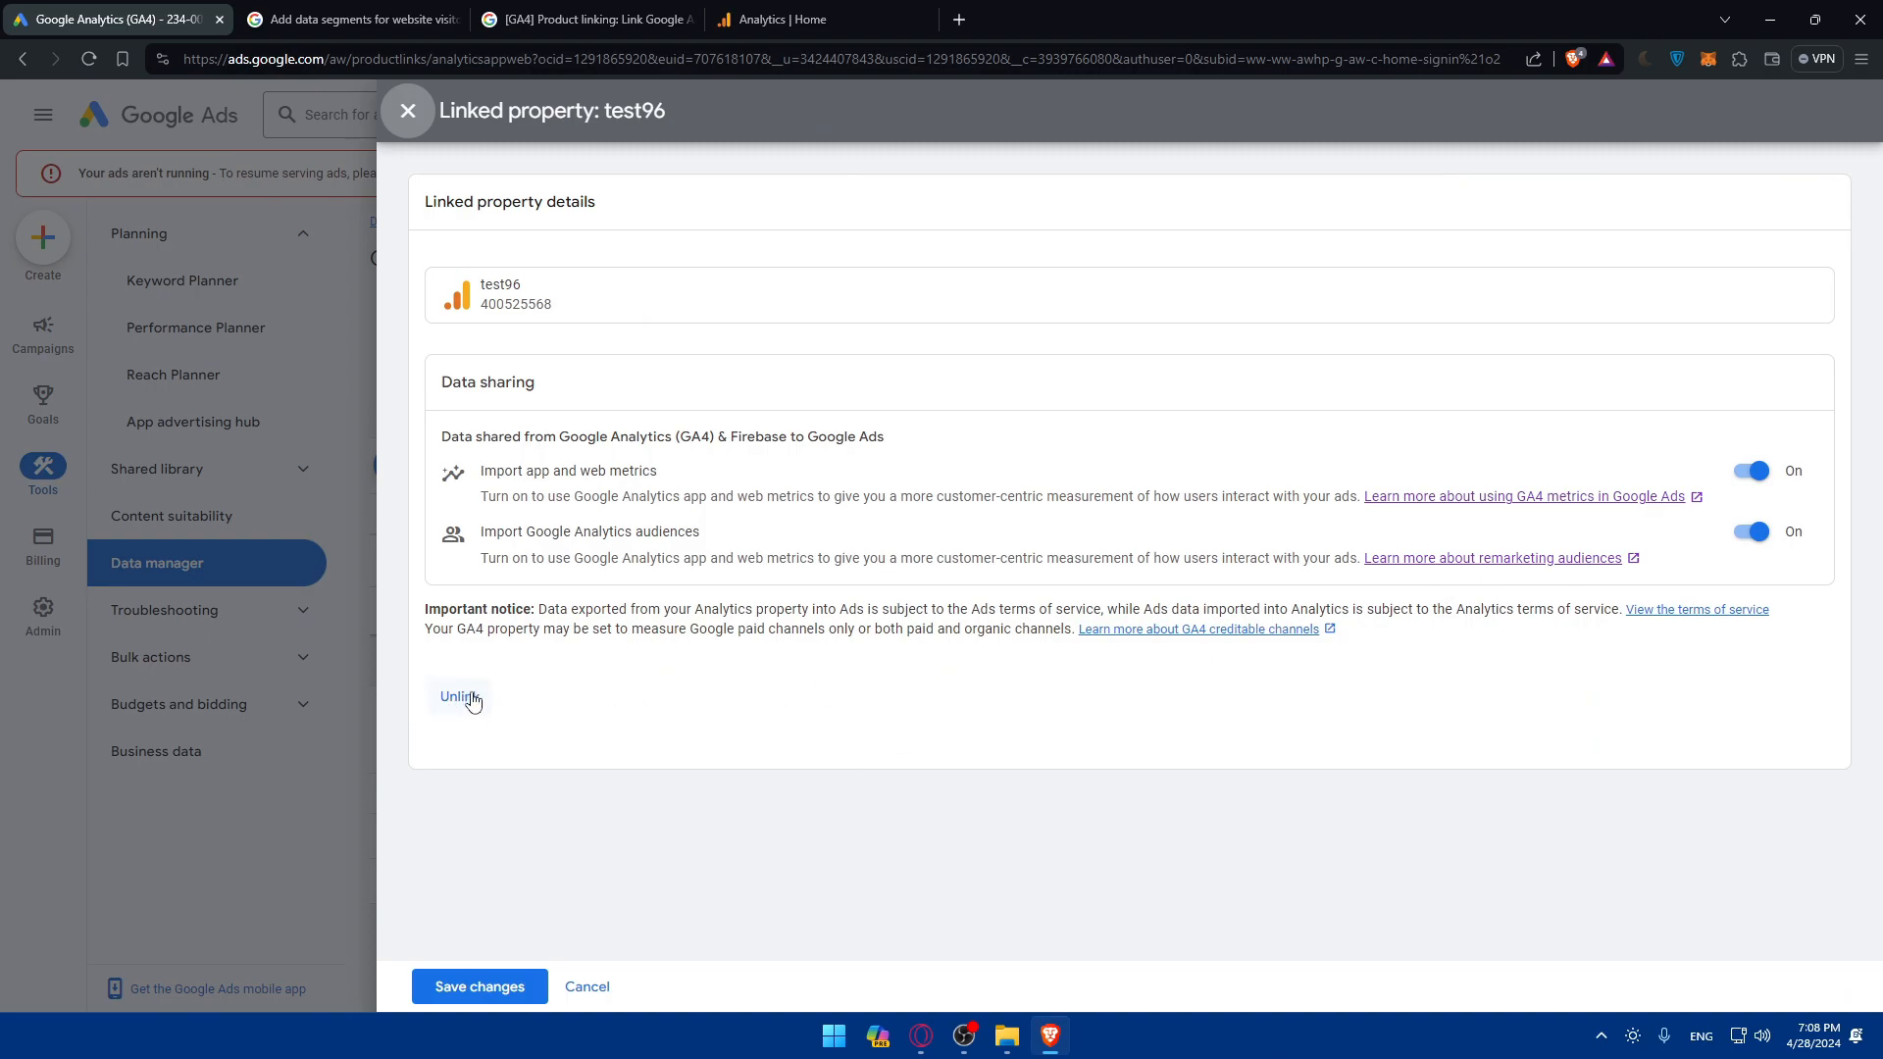
left_click(1753, 471)
left_click(1753, 472)
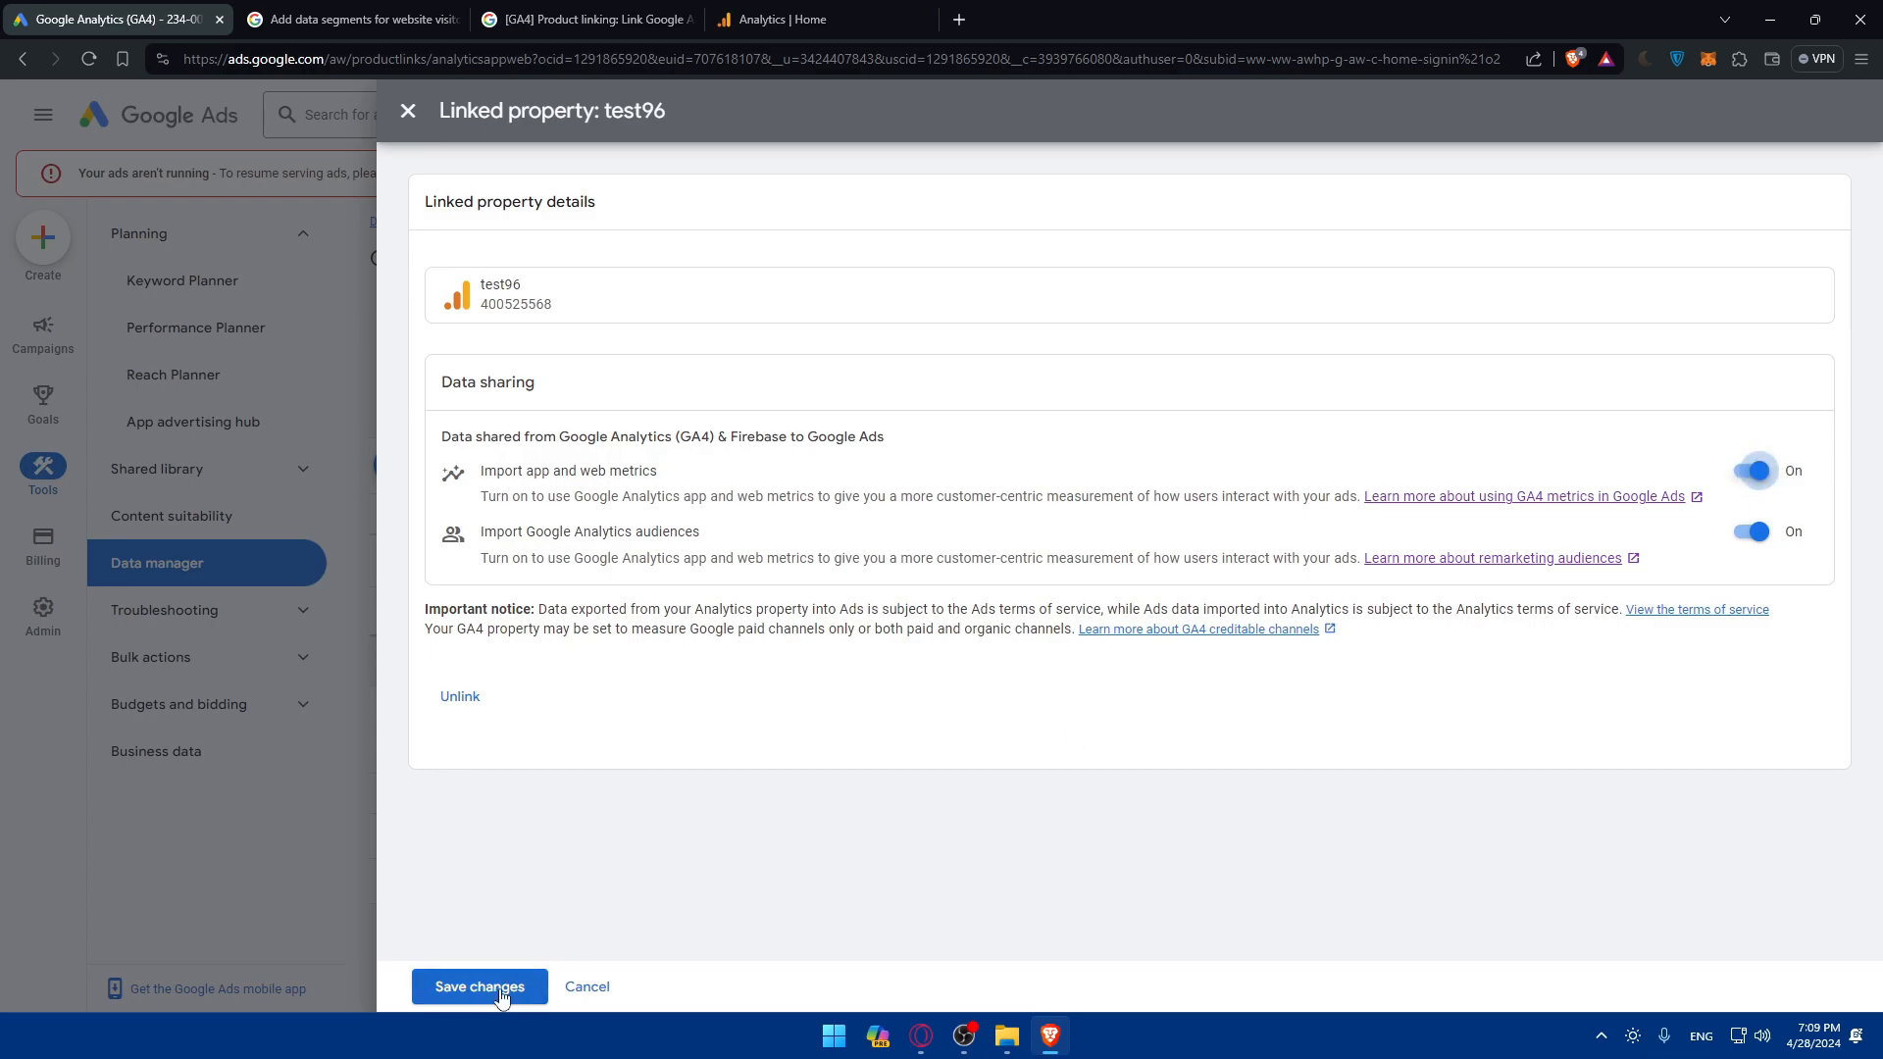
left_click(408, 110)
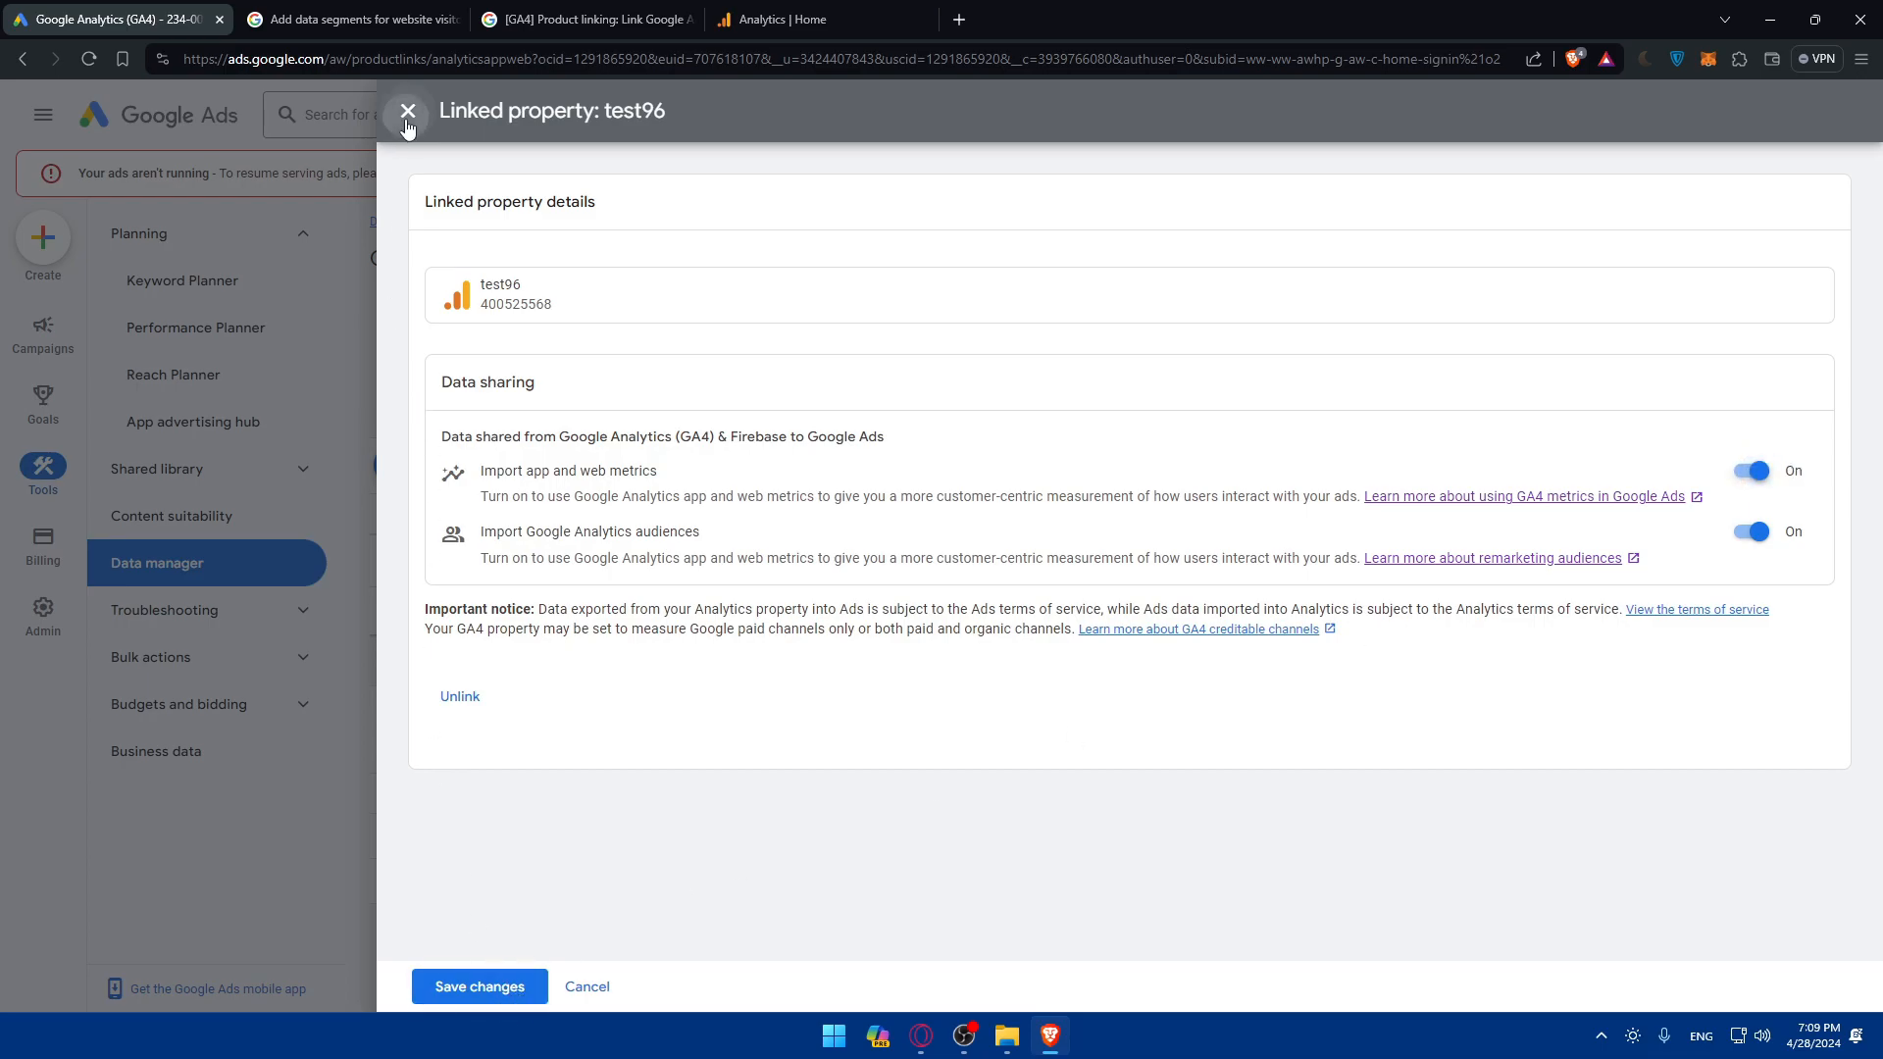